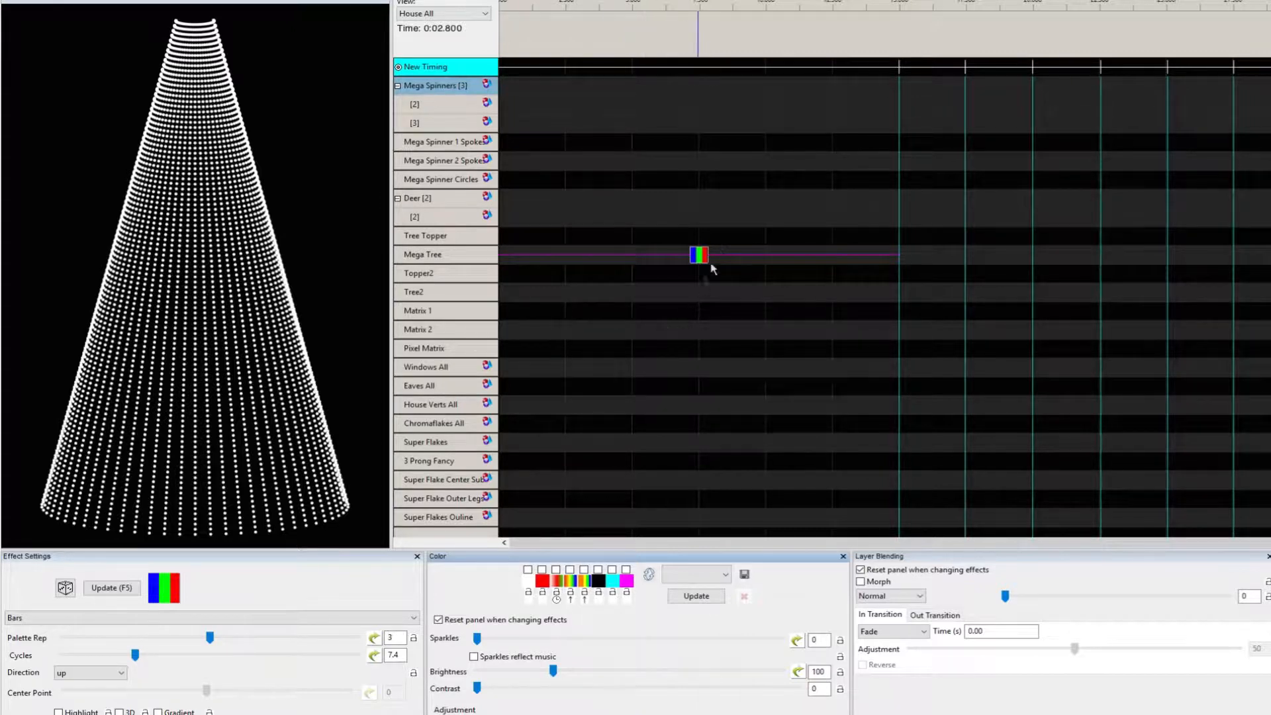
Activate the smooth rainbow gradient swatch for the Mega Tree's Bars effect and inspect its color curve without changing it.
left_click(570, 570)
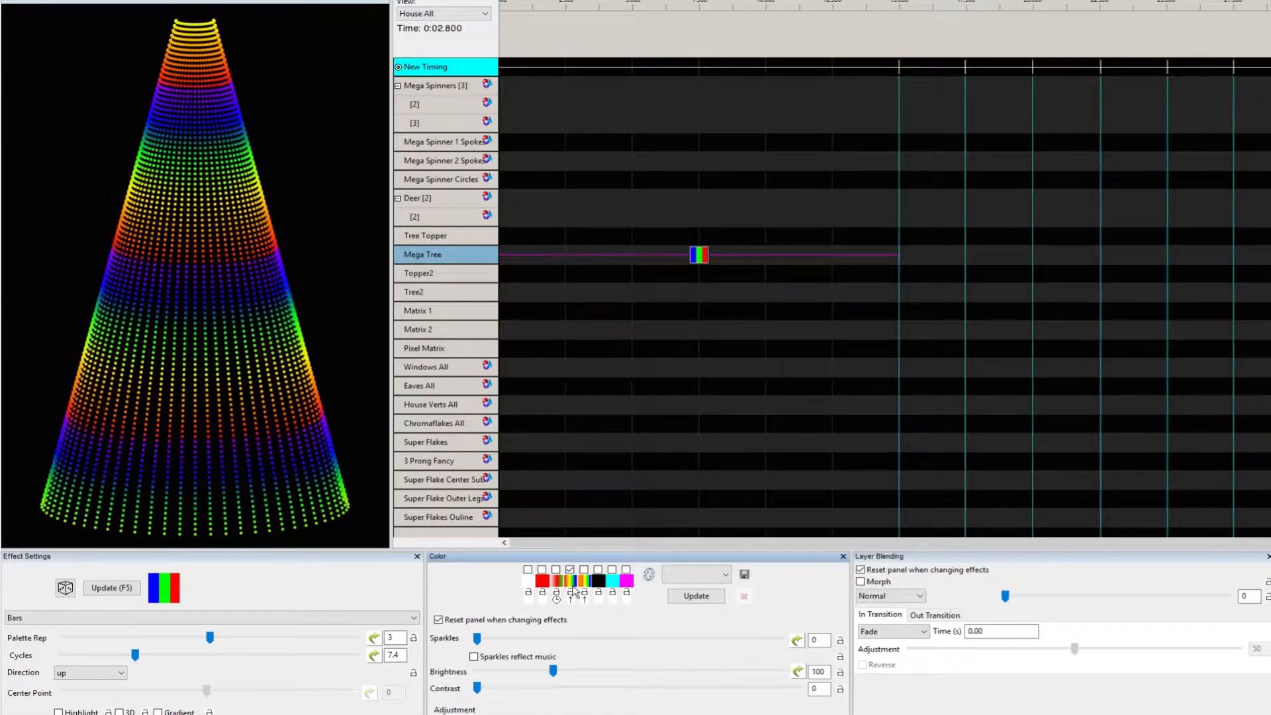
left_click(573, 587)
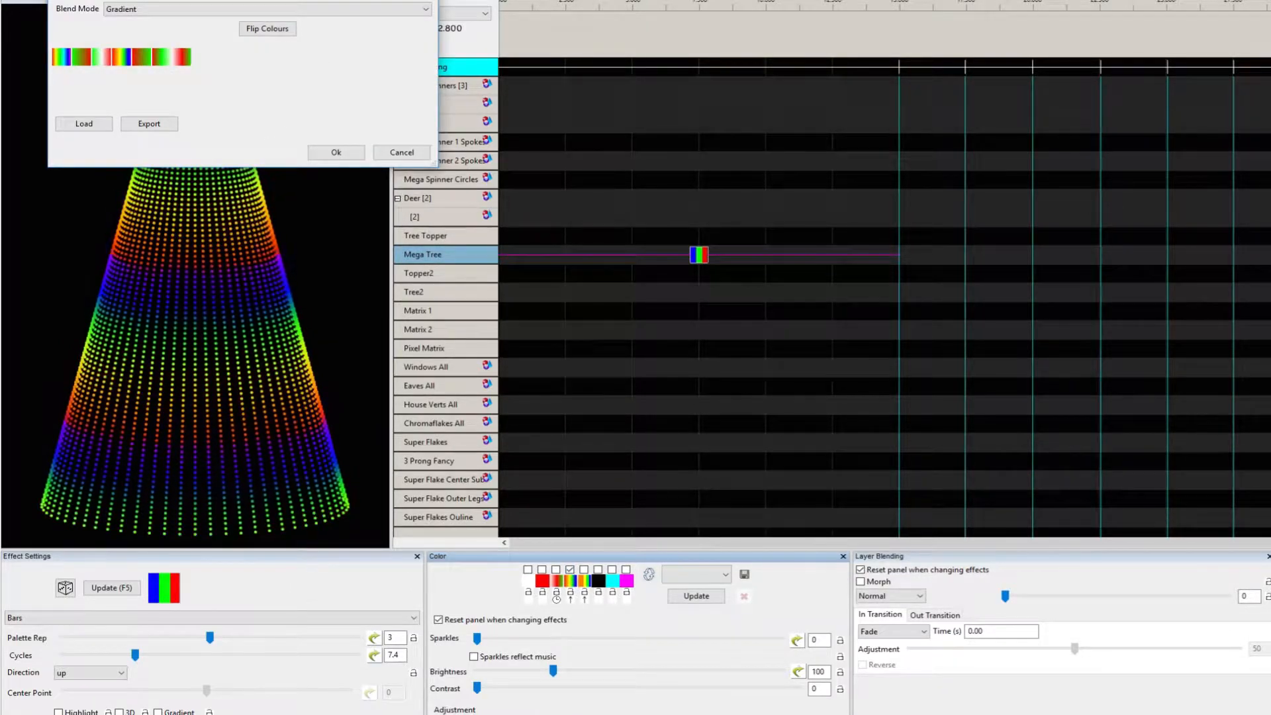
left_click_drag(339, 0, 334, 40)
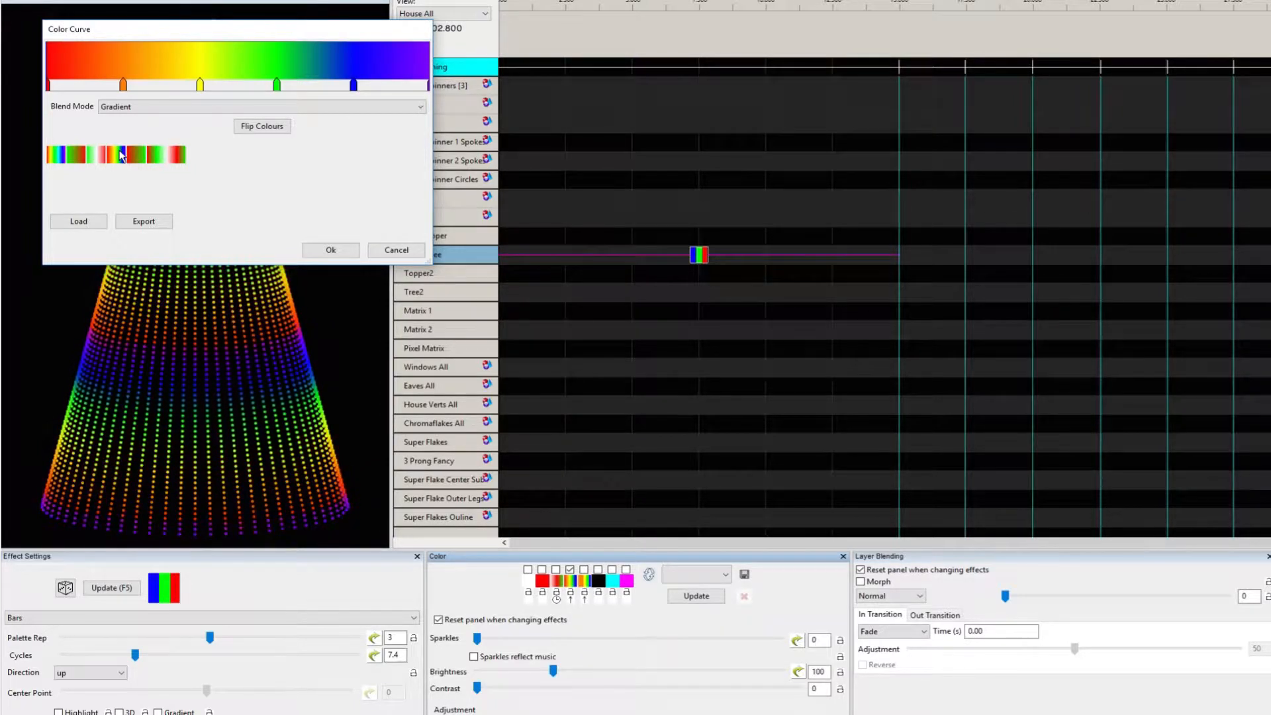
left_click(396, 251)
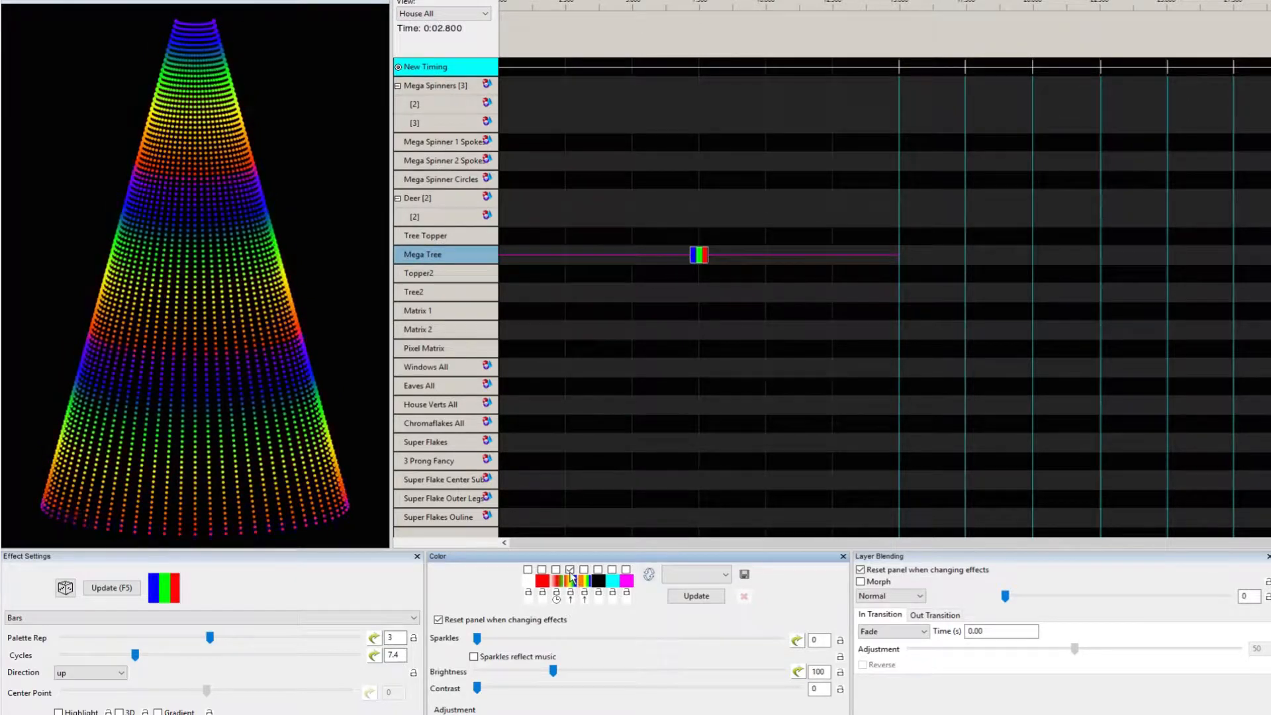
Make the banded orange-yellow-green-blue swatch the only active colour and open its color curve.
left_click(584, 570)
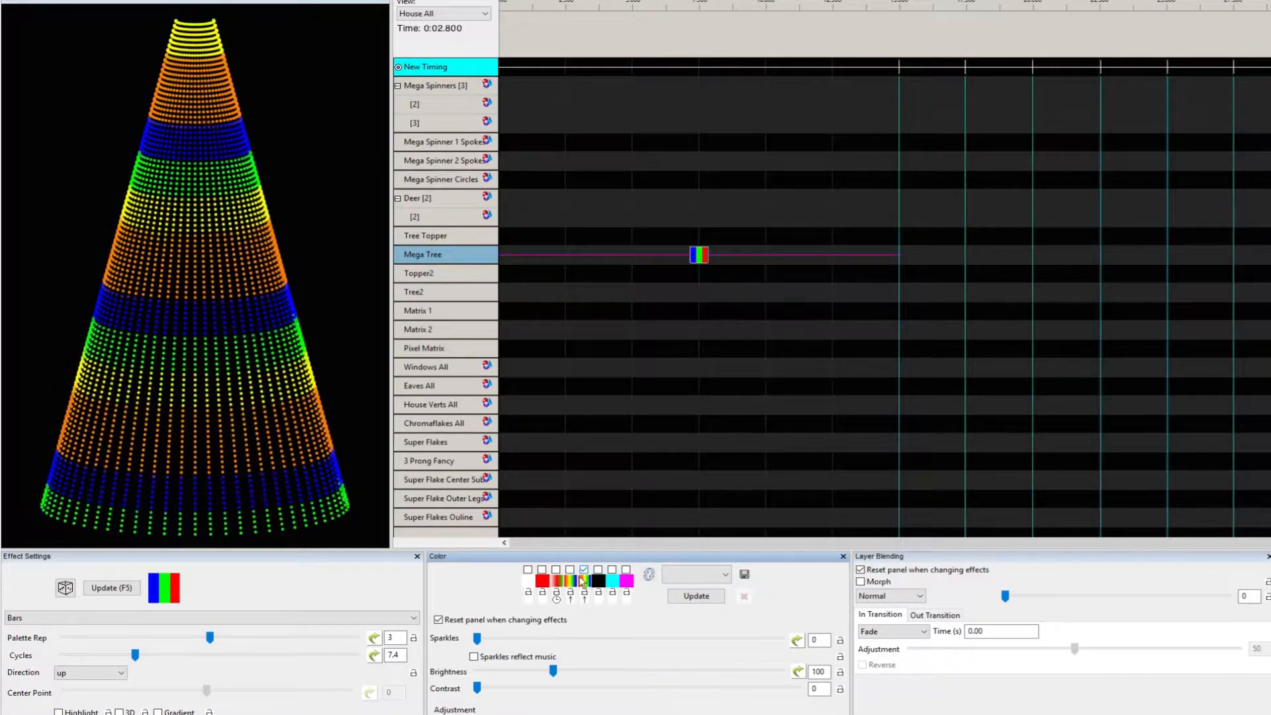
left_click(584, 581)
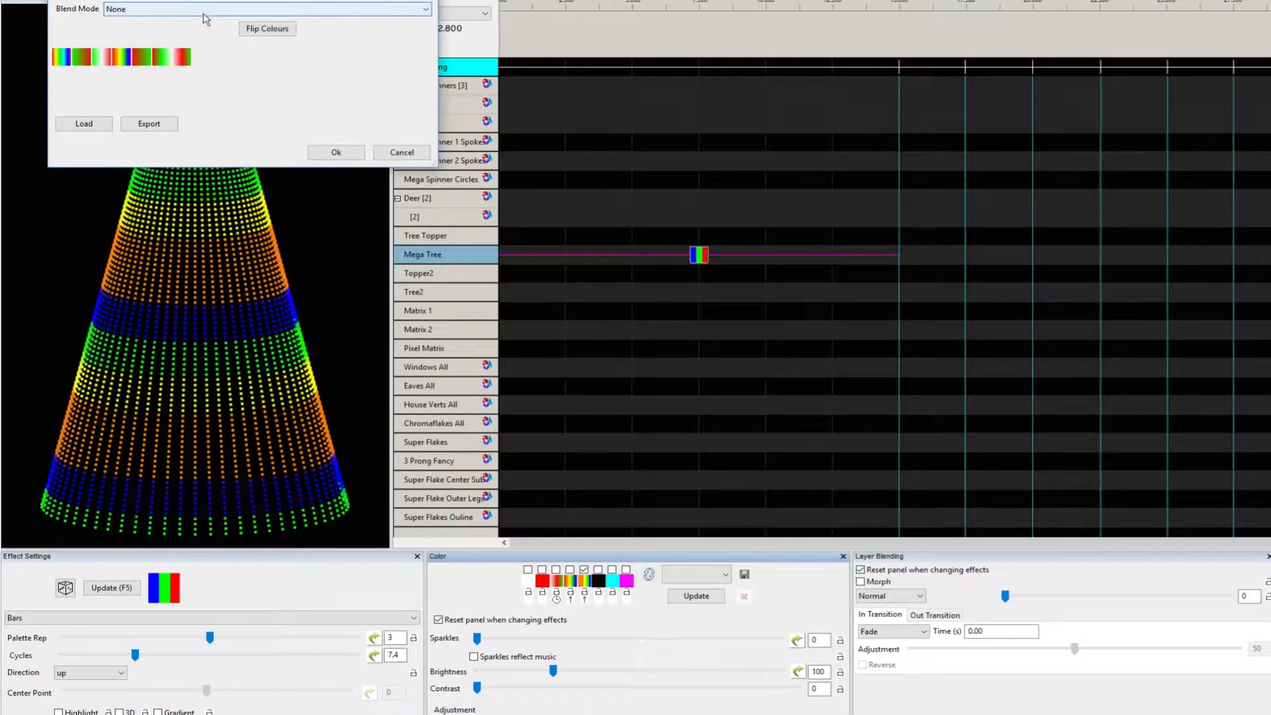
left_click_drag(366, 0, 357, 27)
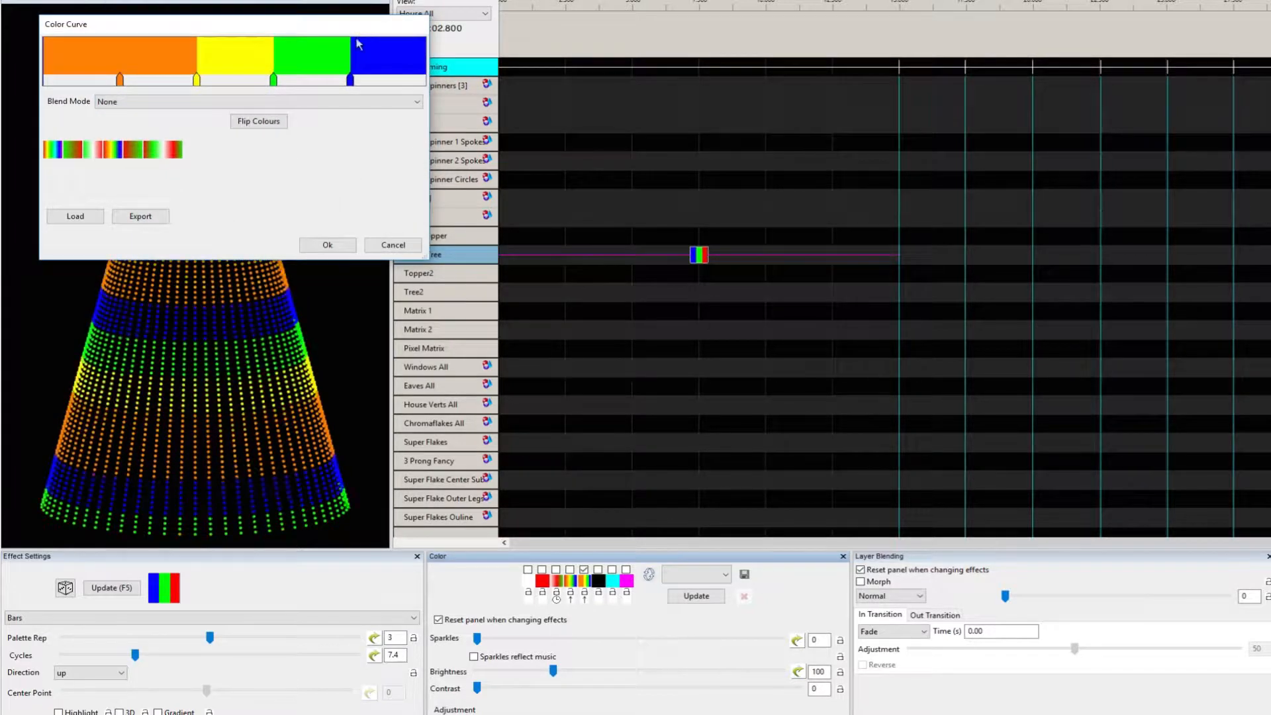
Compare the Gradient and Random blend modes on the banded color curve, returning the blend mode to None.
left_click(304, 106)
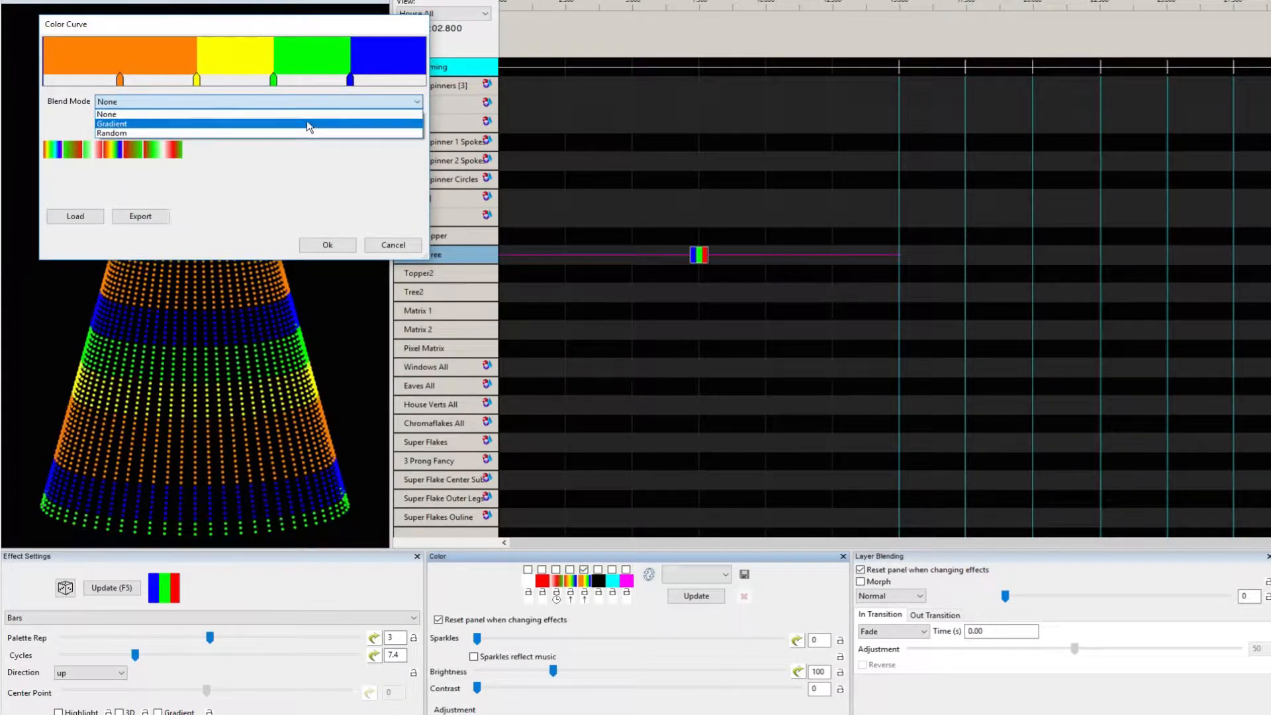
left_click(307, 121)
left_click(305, 105)
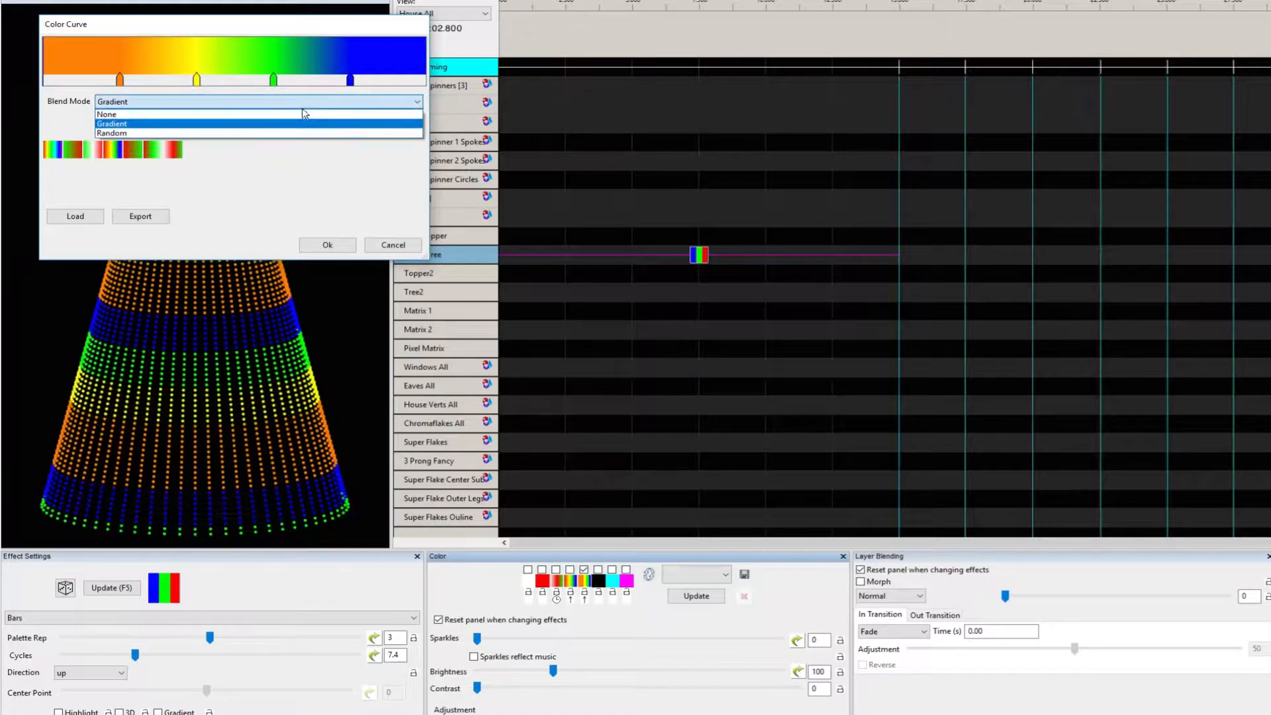
left_click(301, 116)
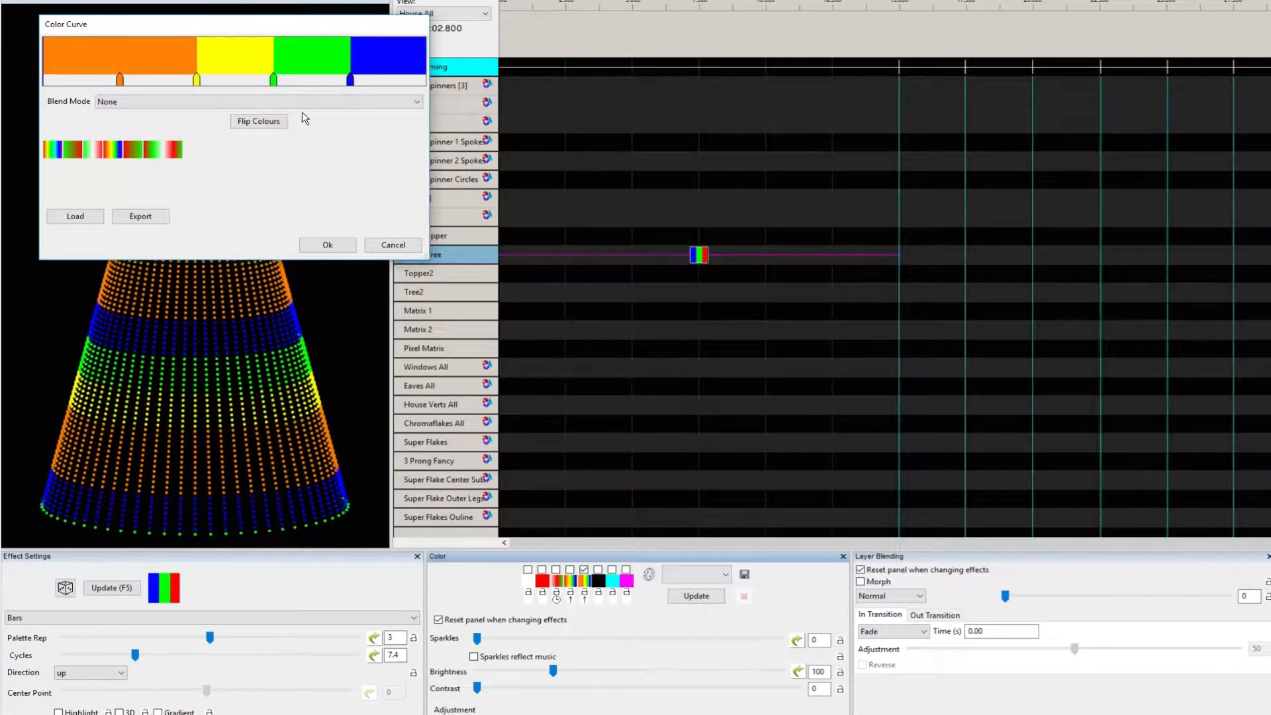
left_click(312, 106)
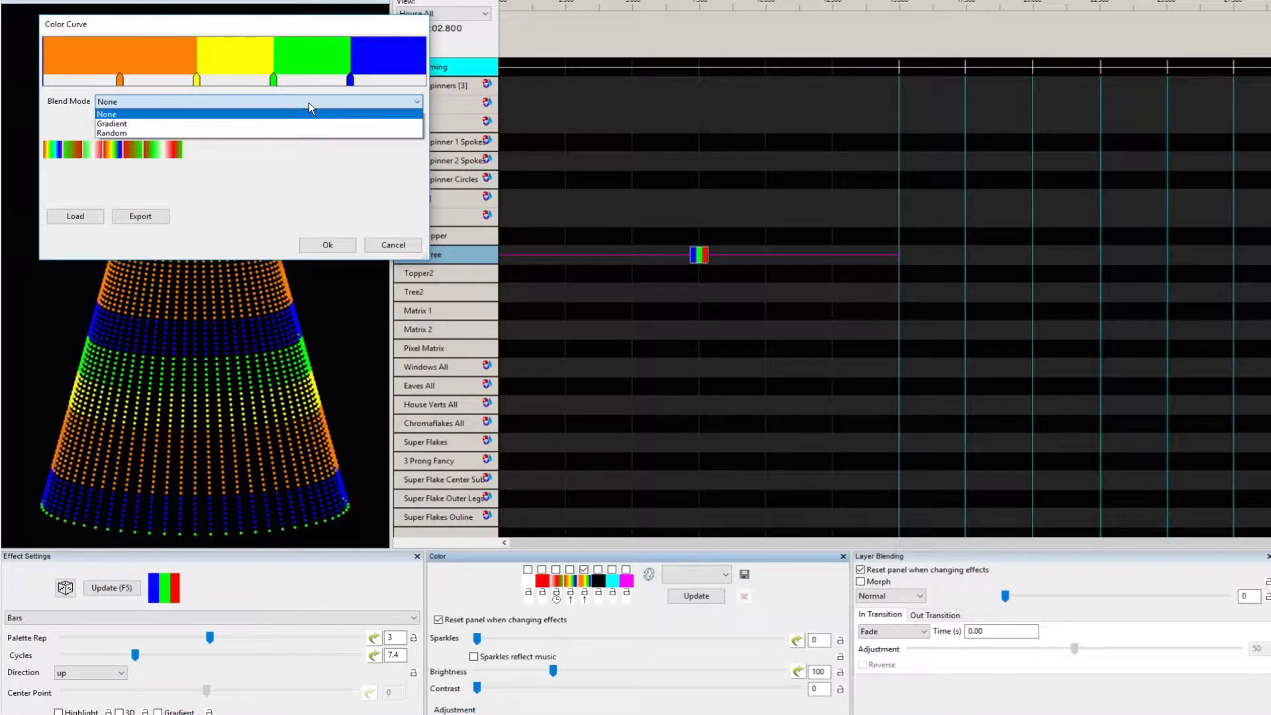
left_click(309, 134)
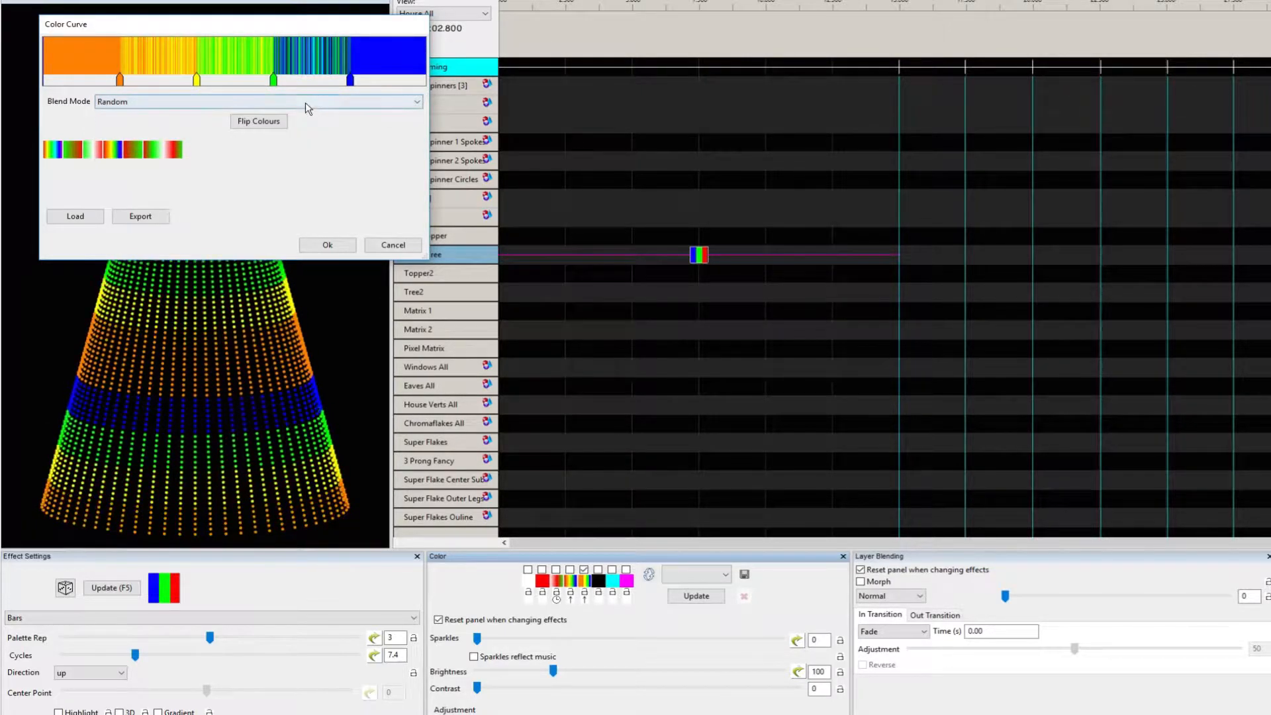
left_click(308, 108)
left_click(306, 126)
left_click(304, 104)
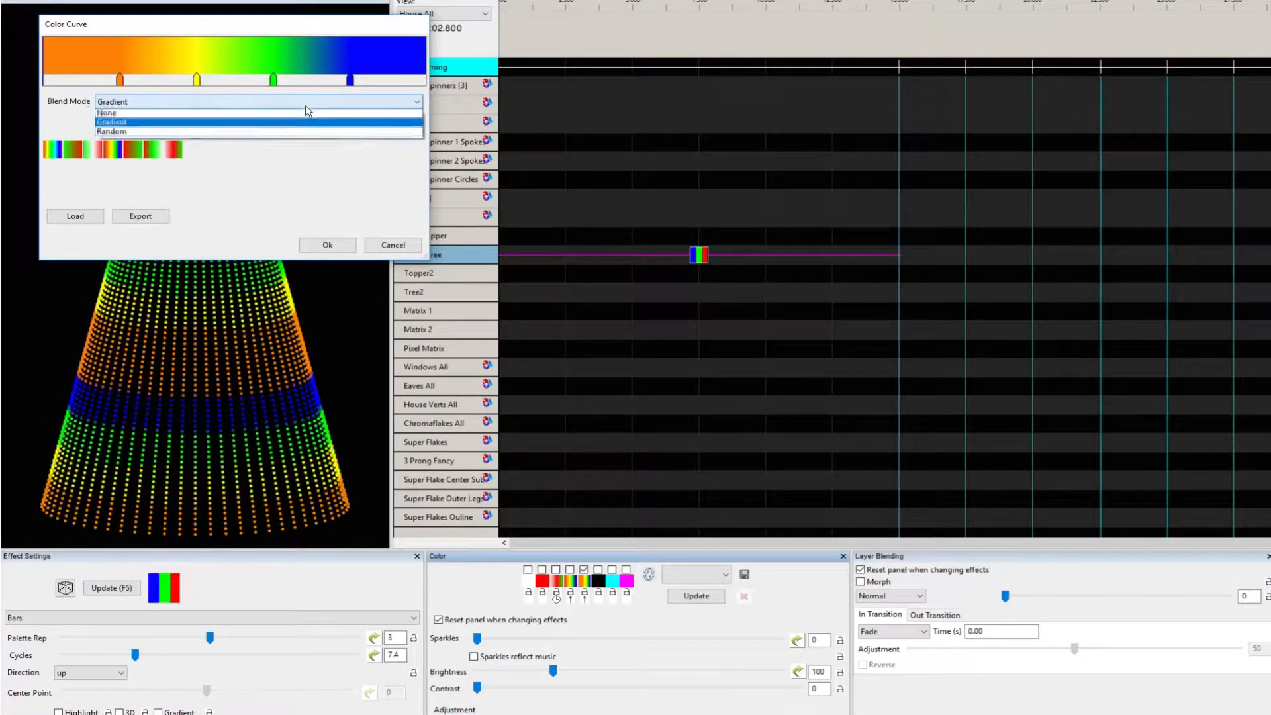
left_click(306, 114)
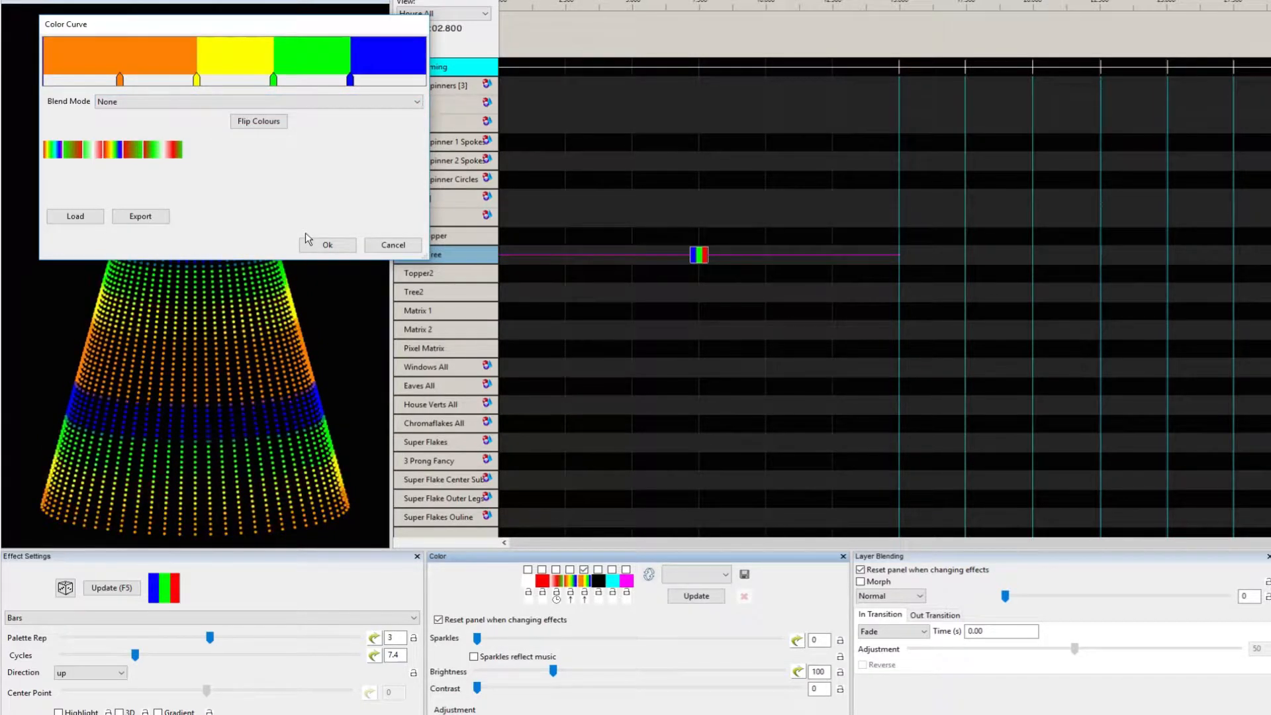
Accept the banded color curve and activate the smooth rainbow swatch alongside it.
left_click(327, 245)
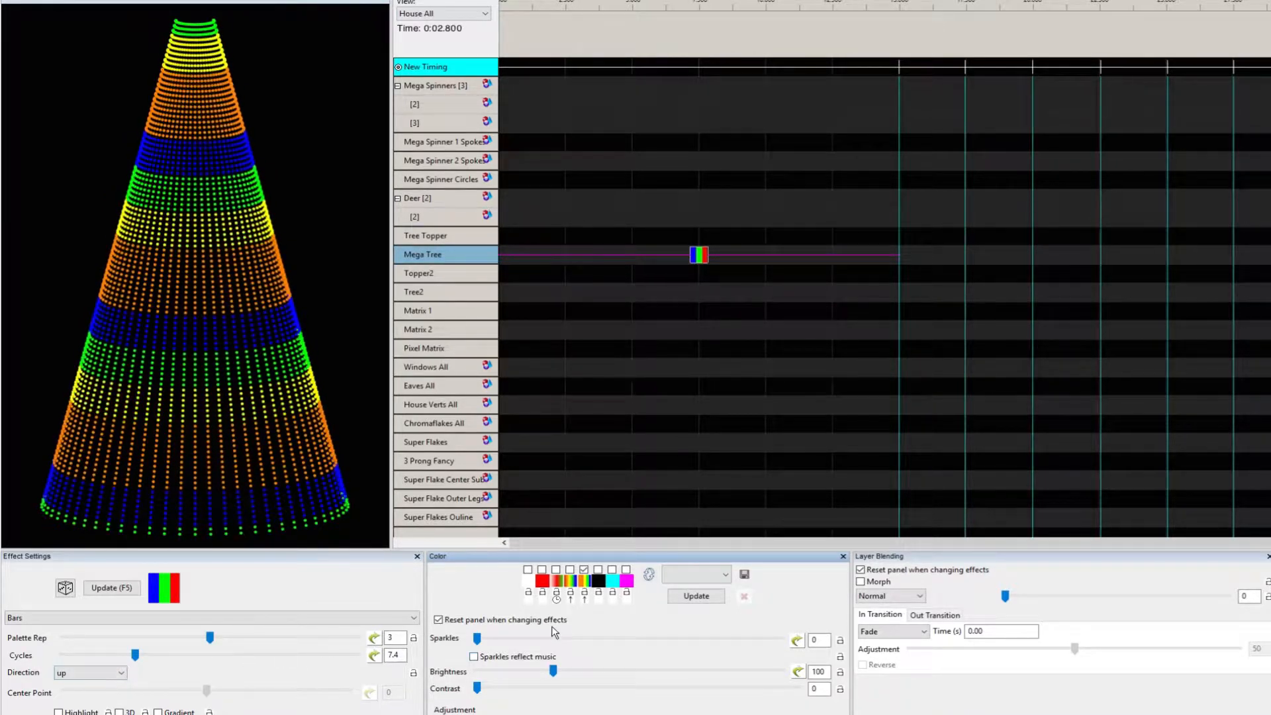
left_click(570, 569)
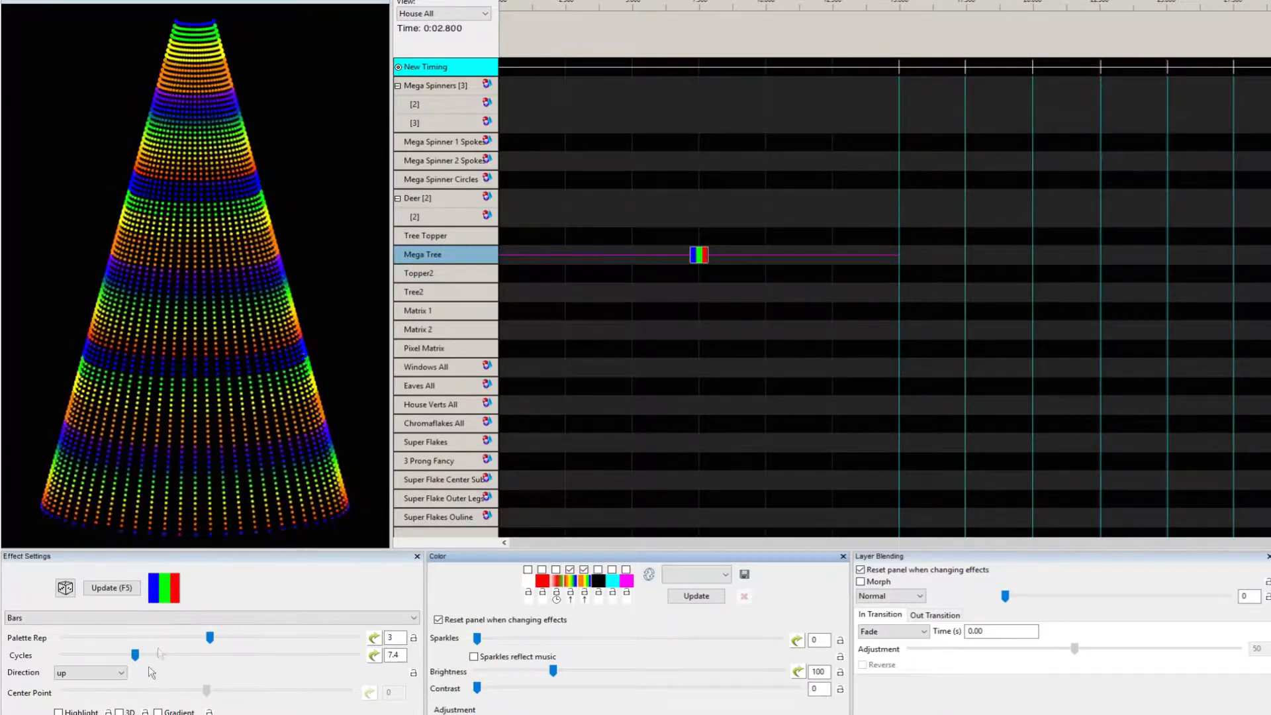
Enable 3D and Highlight on the Bars effect, comparing the tree with and without 3D.
left_click(119, 713)
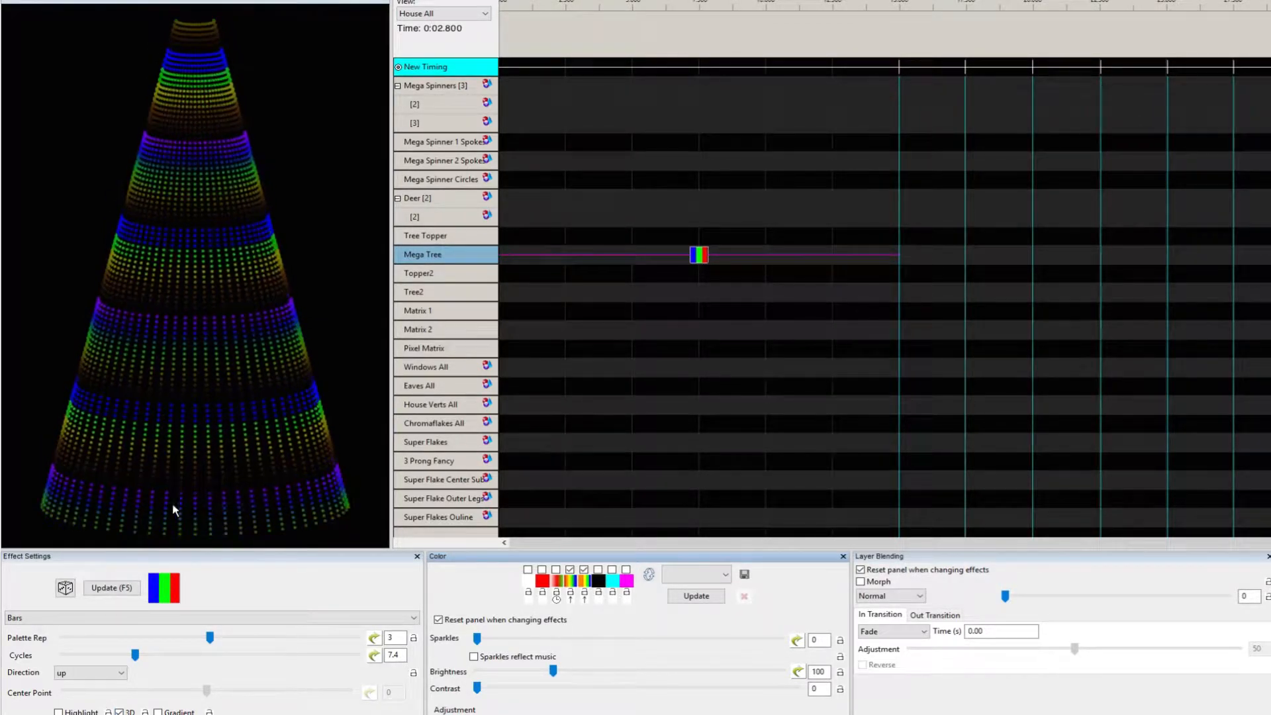
left_click(120, 712)
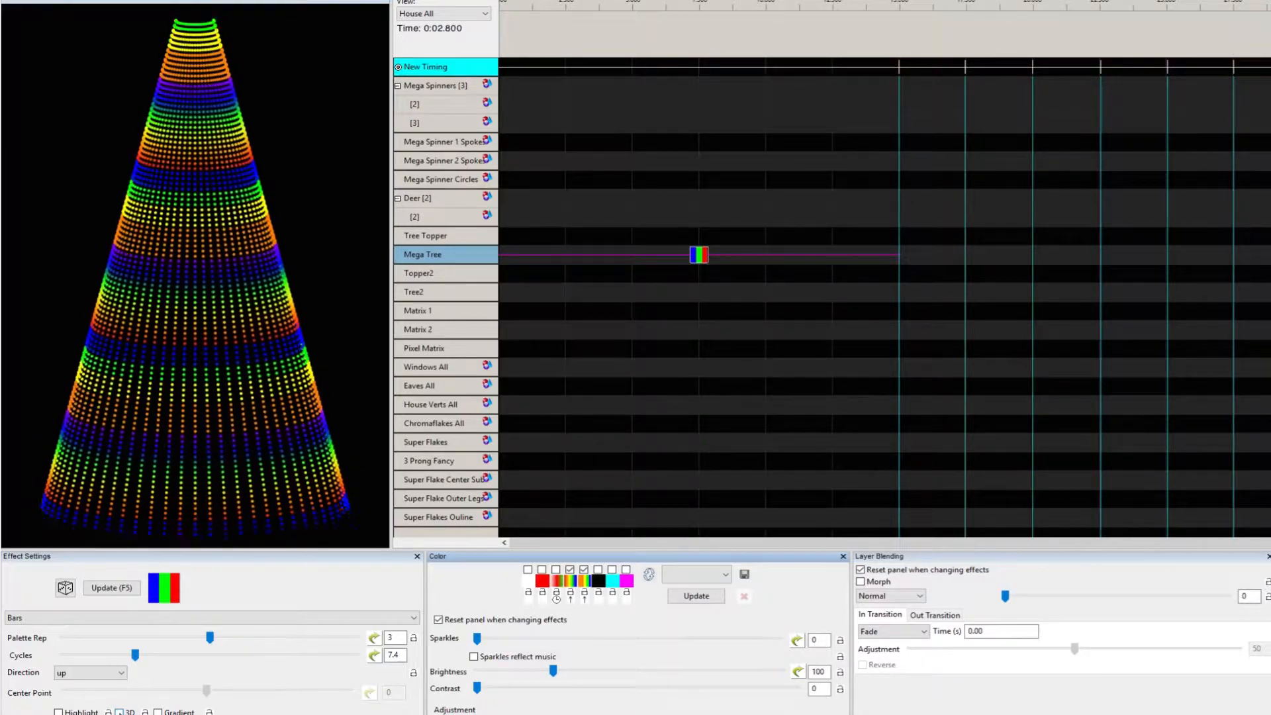
left_click(120, 712)
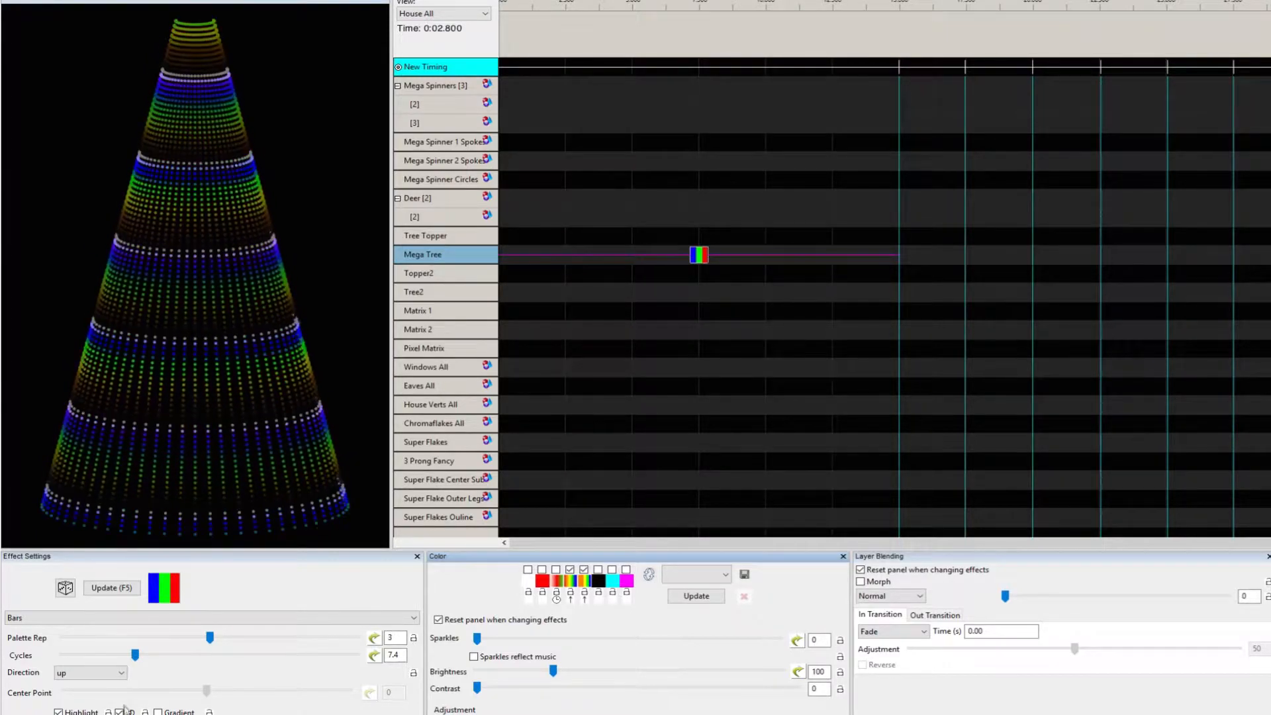
Enable Gradient and disable Highlight on the bars, comparing the look with 3D off and on.
left_click(158, 713)
left_click(58, 712)
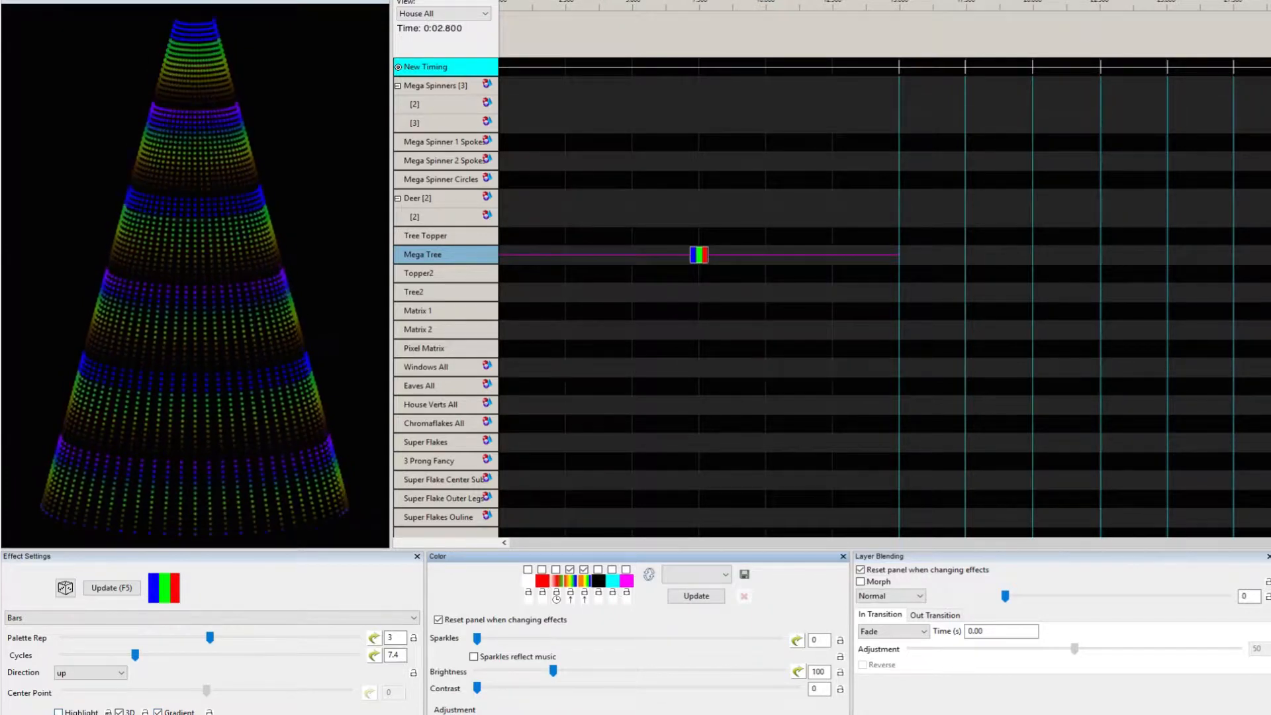
left_click(119, 712)
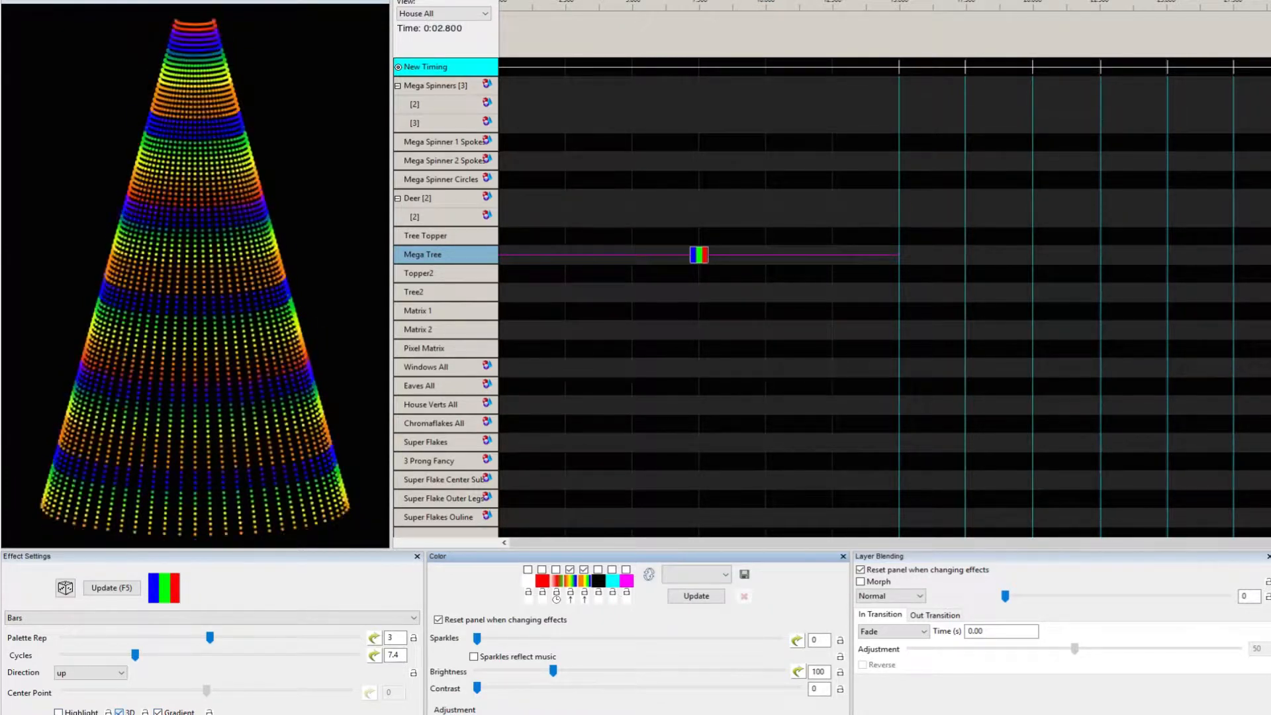
left_click(118, 713)
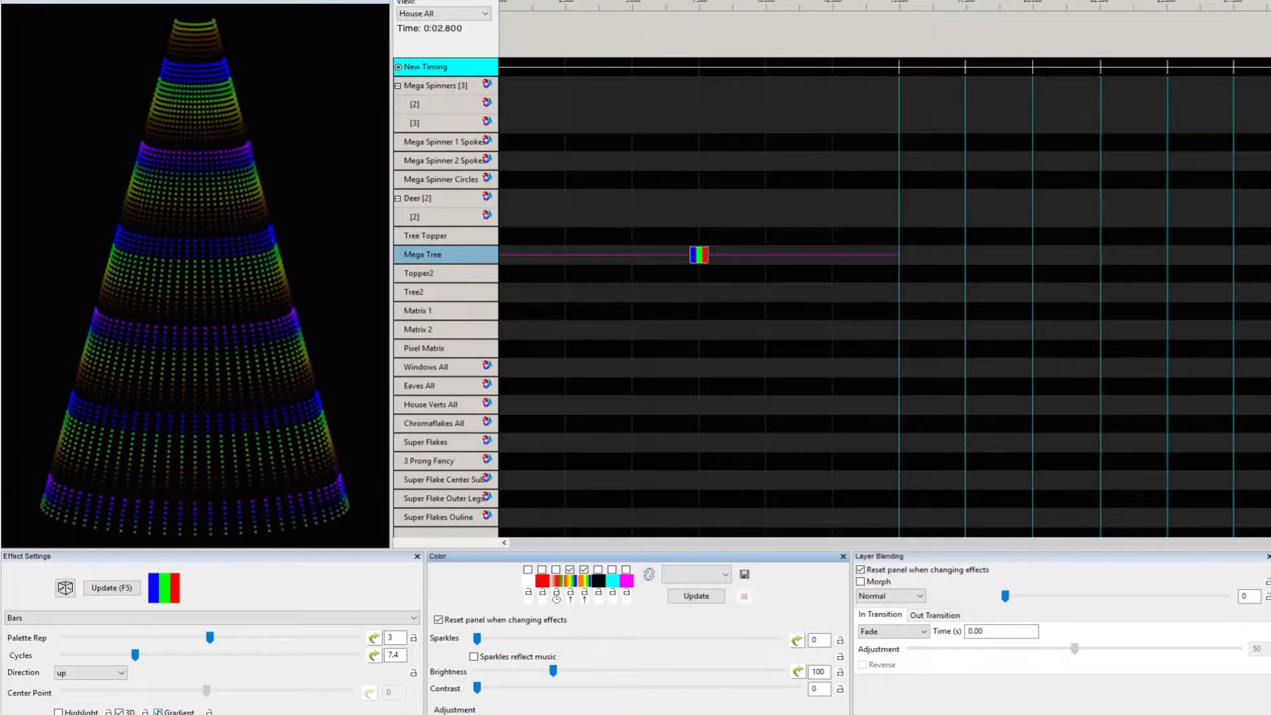
Toggle Gradient and preview the banded swatch alone, leaving only the smooth rainbow swatch active.
left_click(159, 712)
left_click(570, 570)
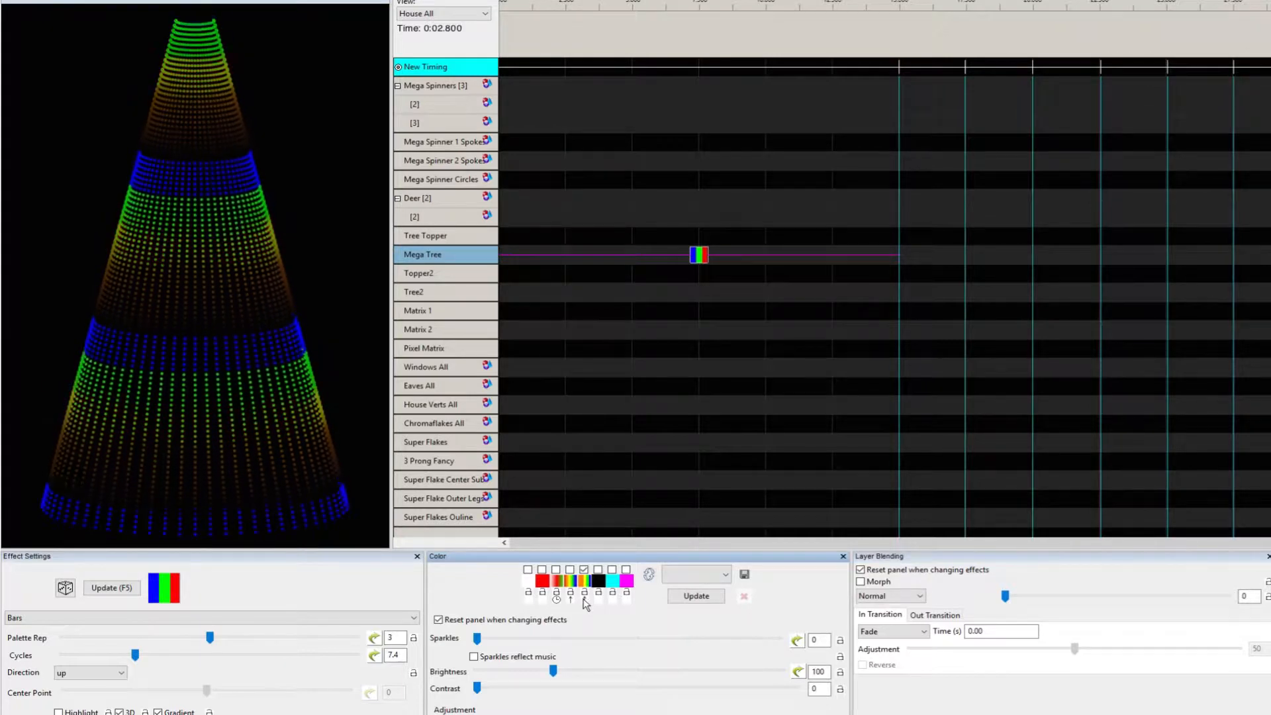
left_click(570, 571)
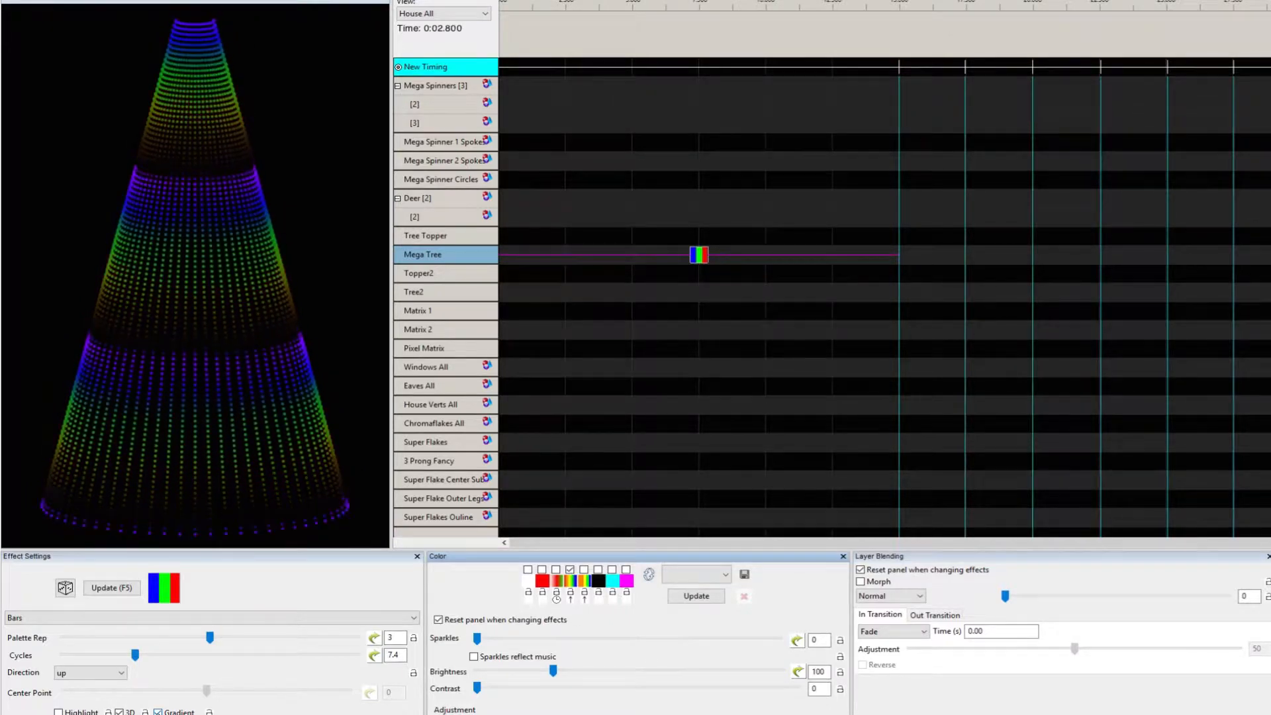
Disable Gradient and compare the bars with Highlight and 3D on and off, leaving only 3D enabled.
left_click(58, 712)
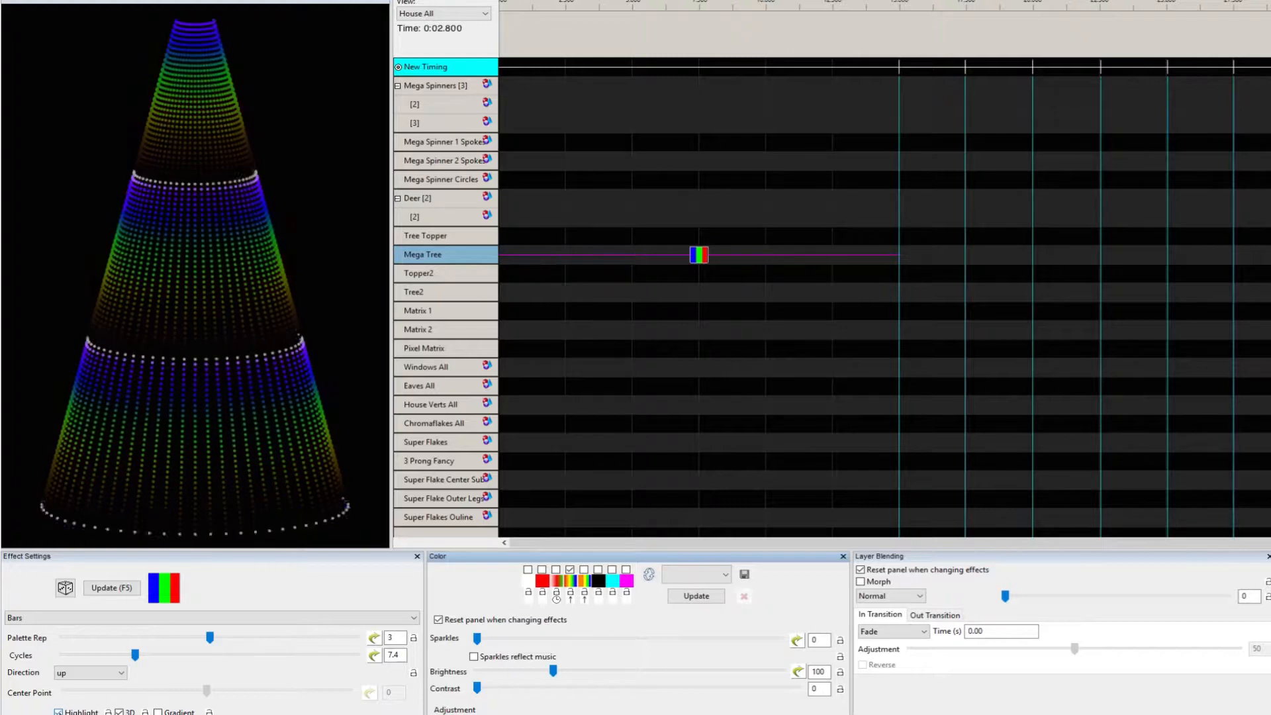
left_click(59, 713)
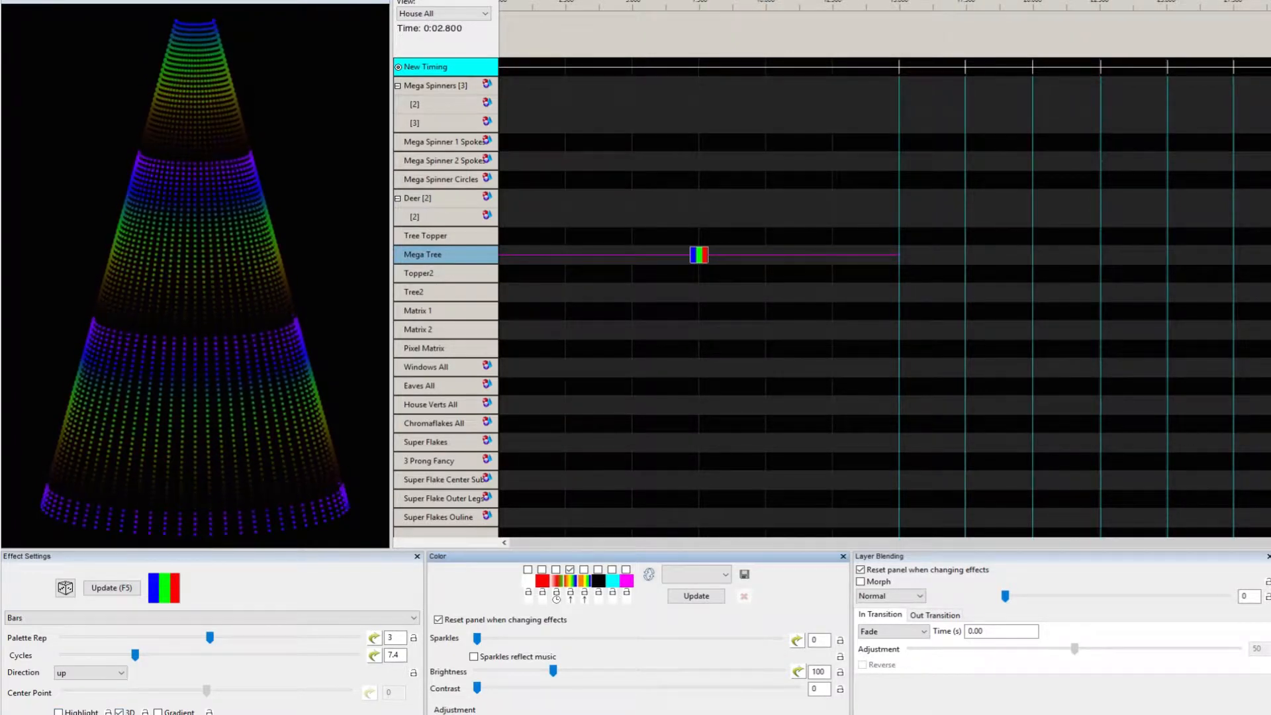
left_click(119, 712)
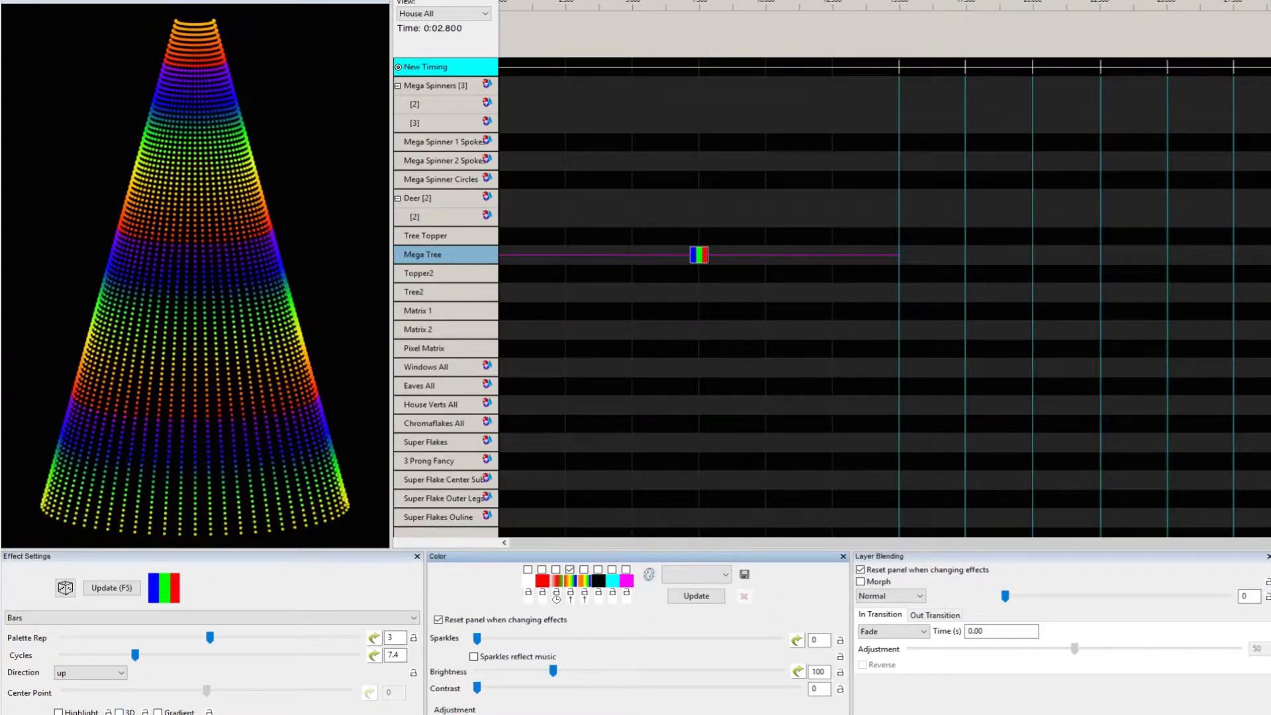
left_click(119, 712)
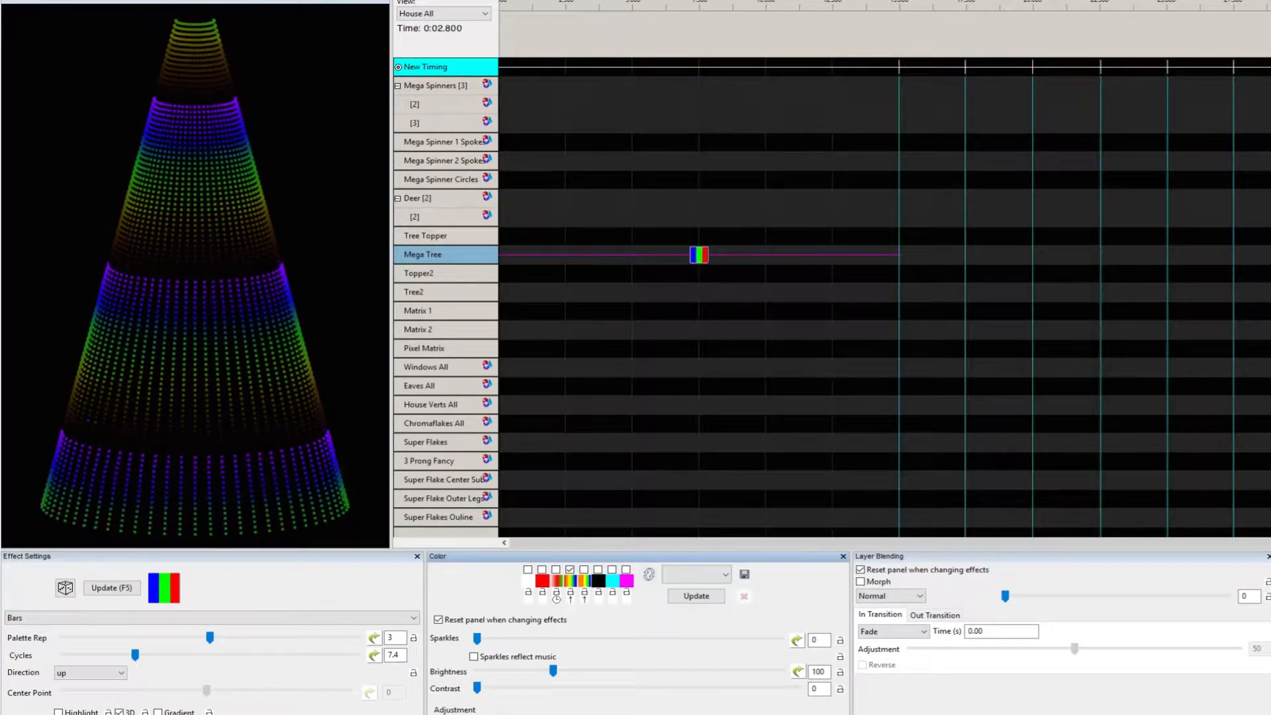
Set the bars' direction to down and reactivate the banded swatch beside the smooth rainbow one.
left_click(121, 674)
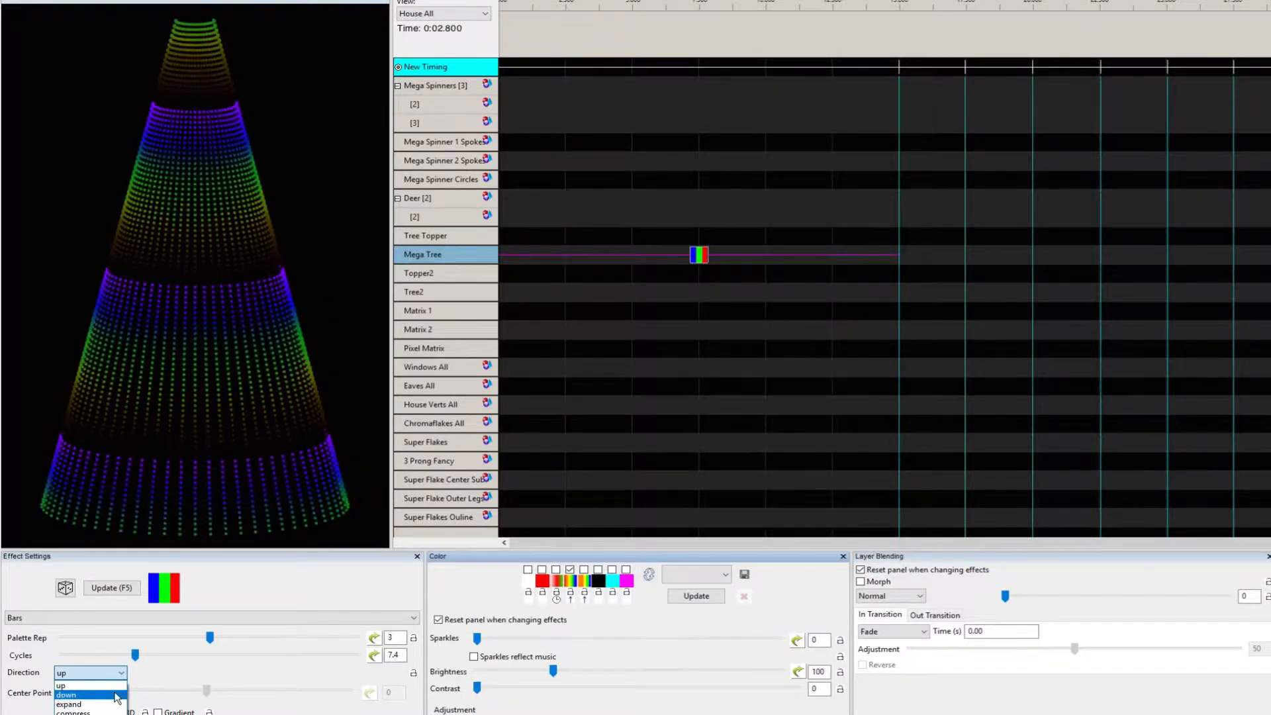
left_click(117, 696)
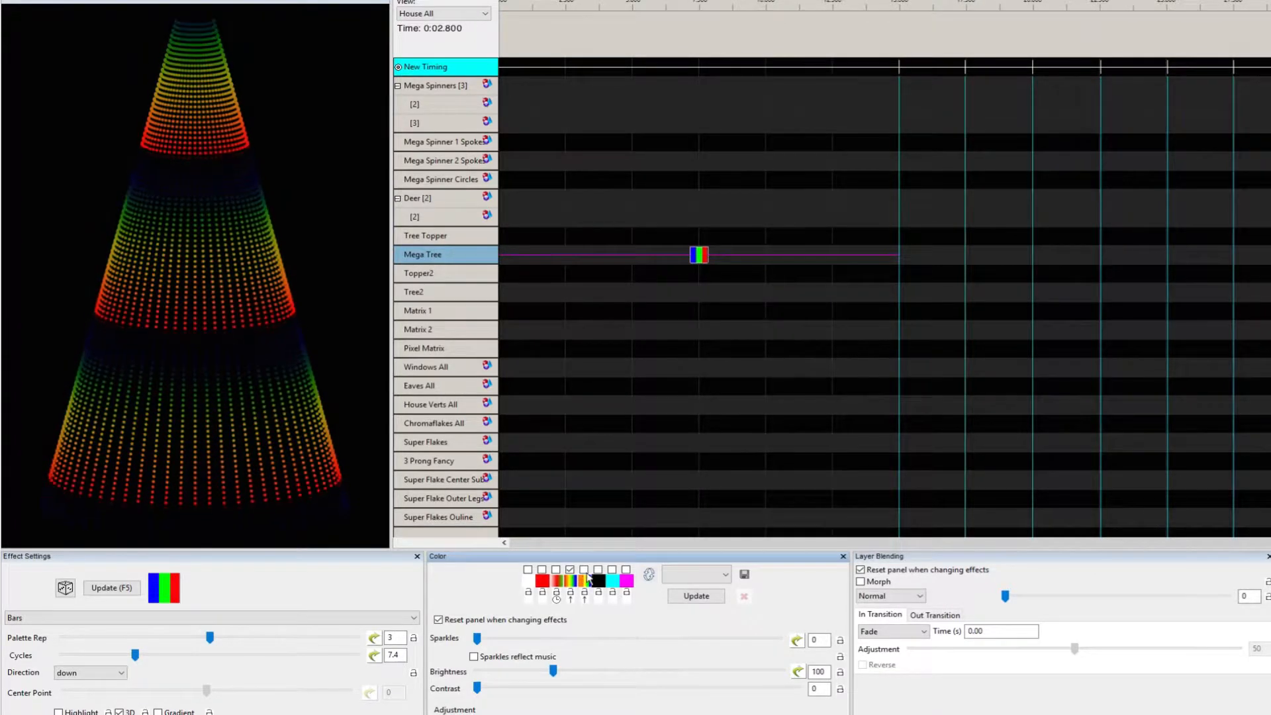
left_click(584, 570)
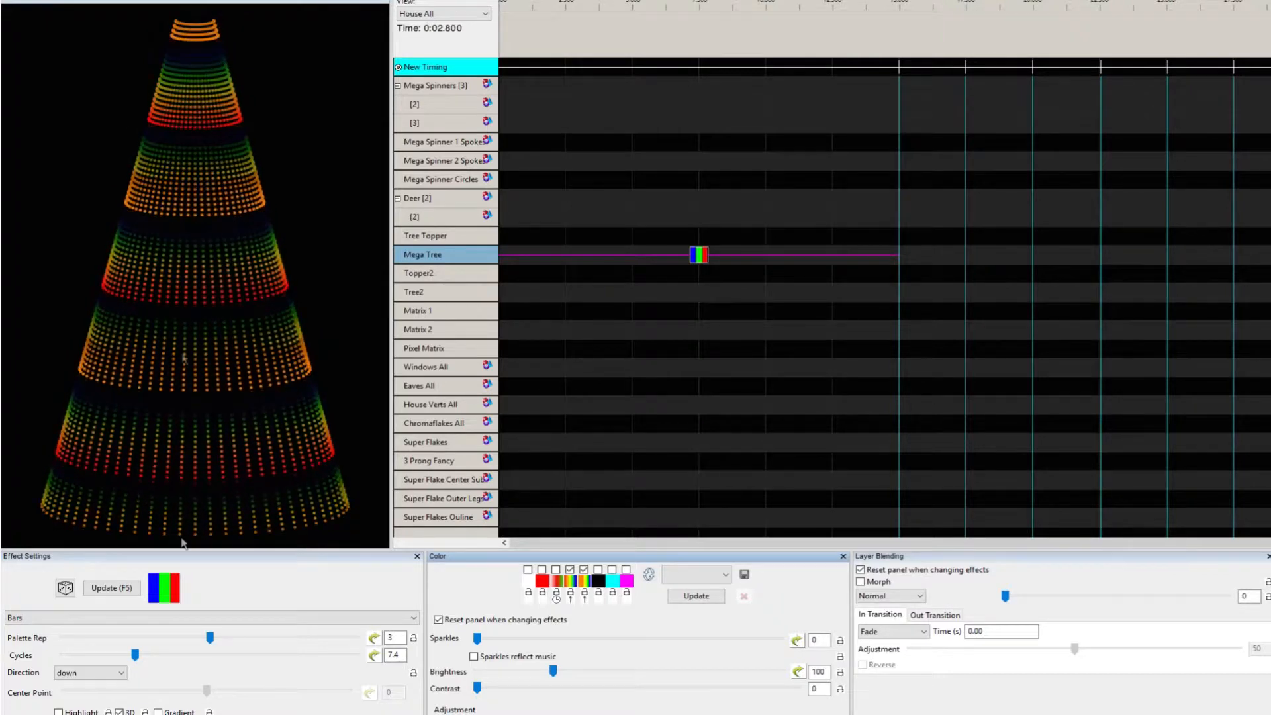
Preview the expand and compress directions for the bars and set the direction to Left.
left_click(121, 675)
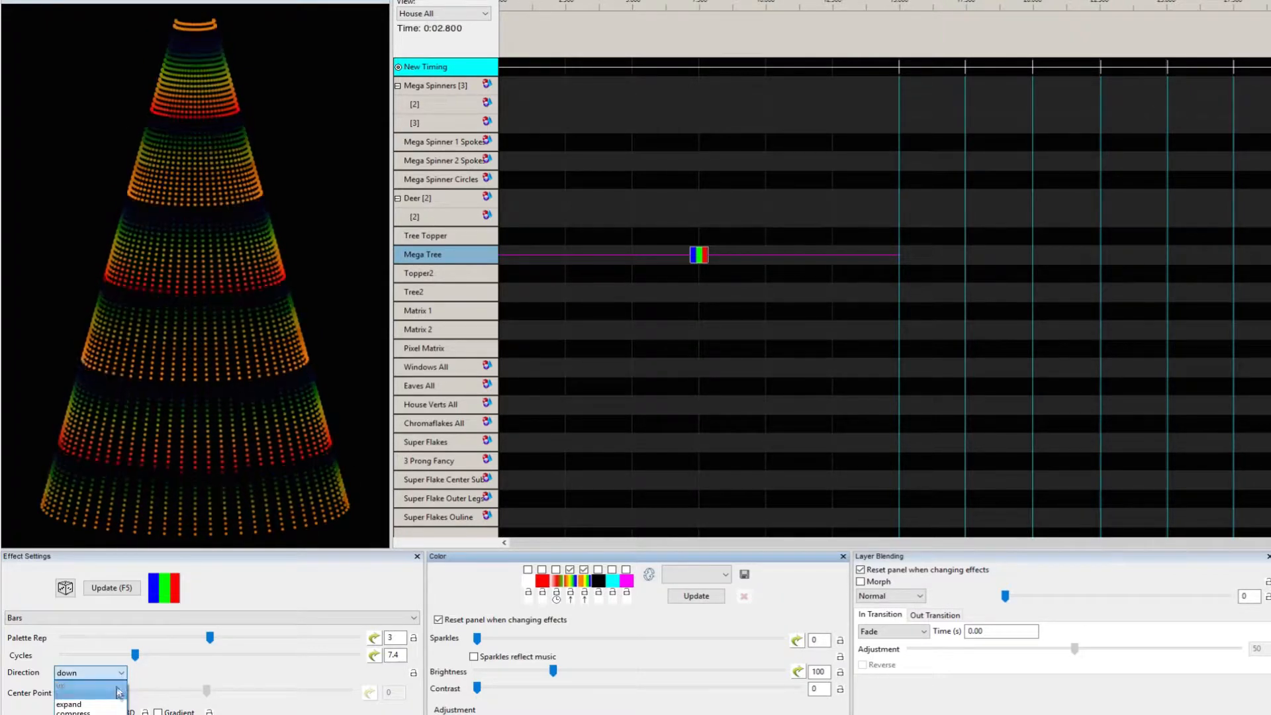
left_click(113, 705)
left_click(121, 674)
left_click(114, 694)
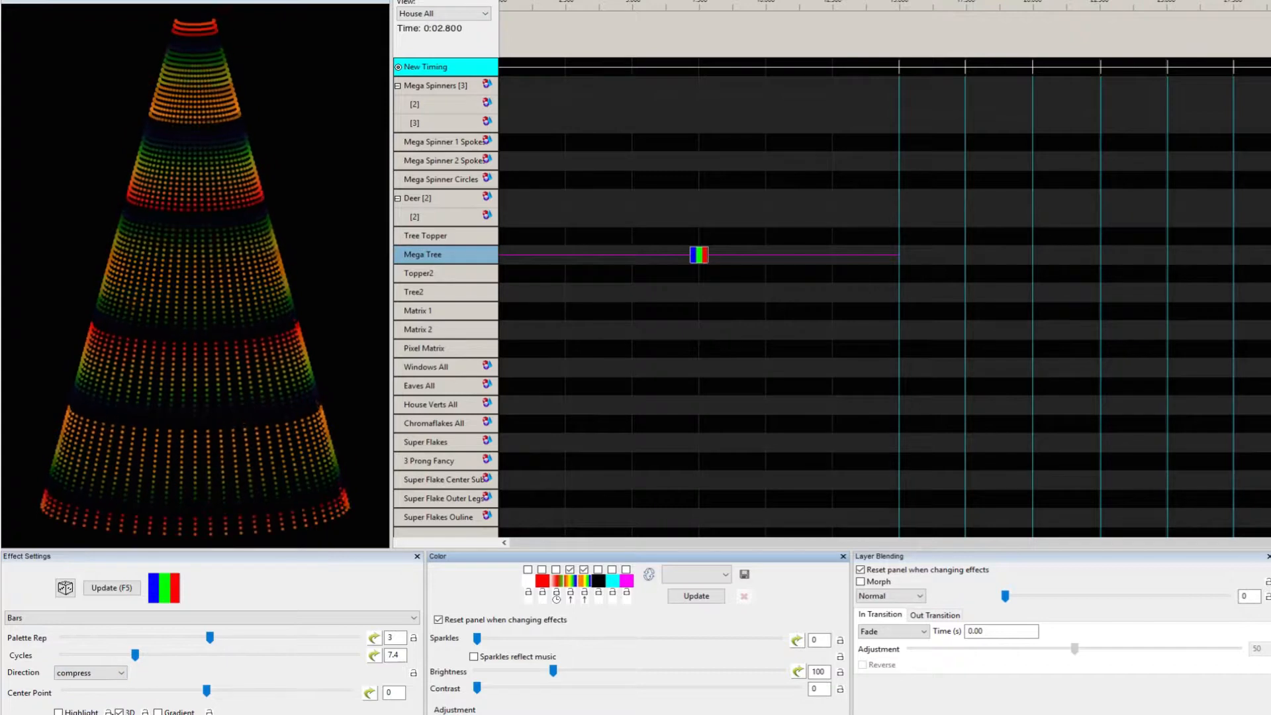
left_click(122, 676)
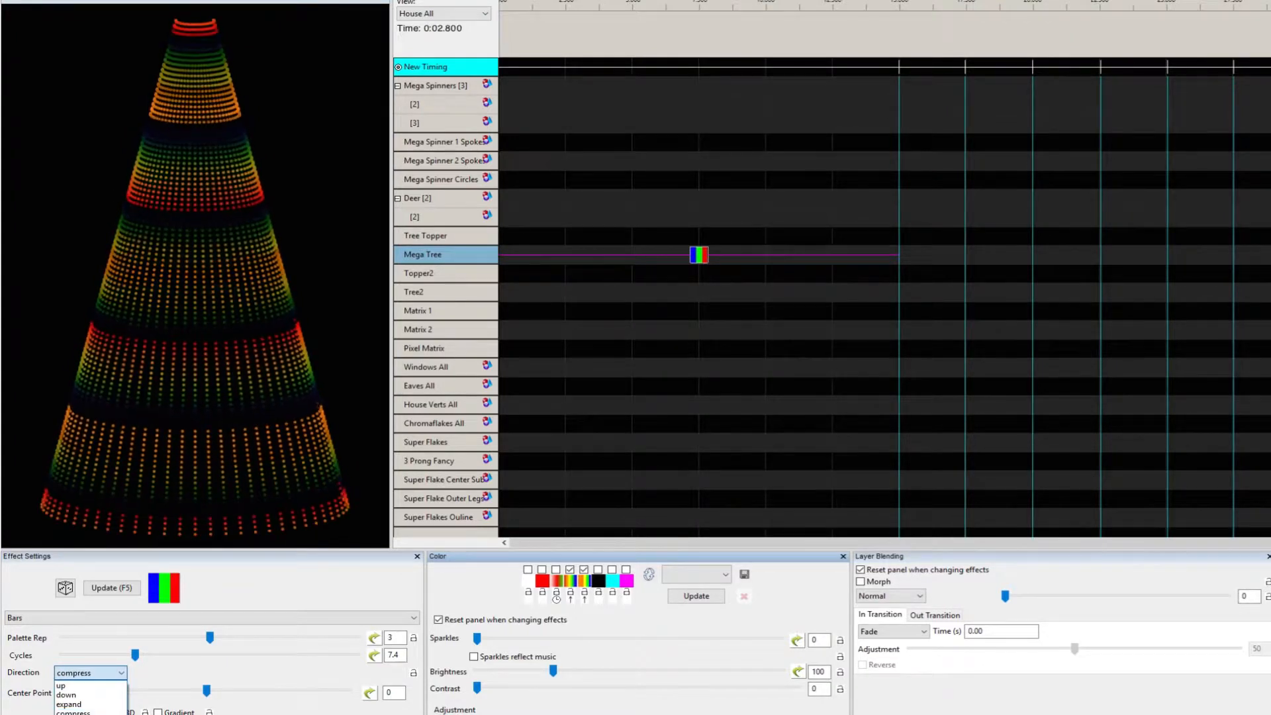
left_click(113, 714)
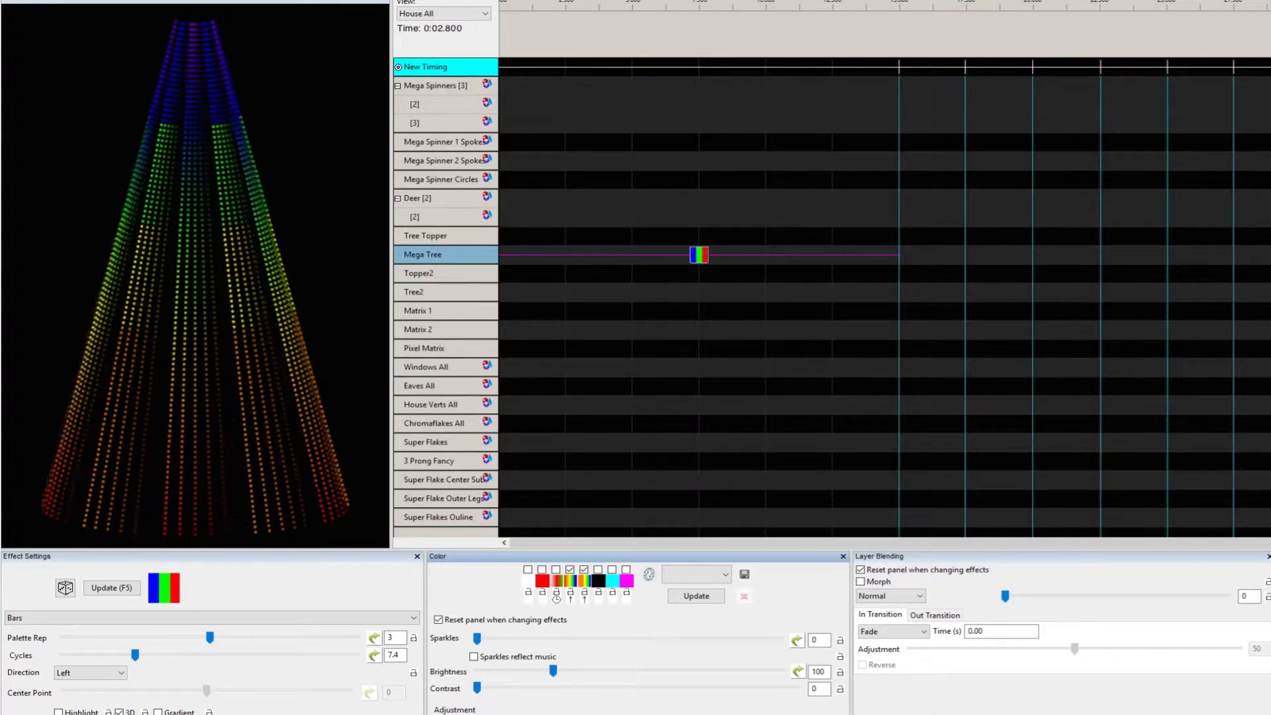
Compare the left-moving bars with Highlight, Gradient and 3D toggled, leaving only 3D enabled.
left_click(59, 713)
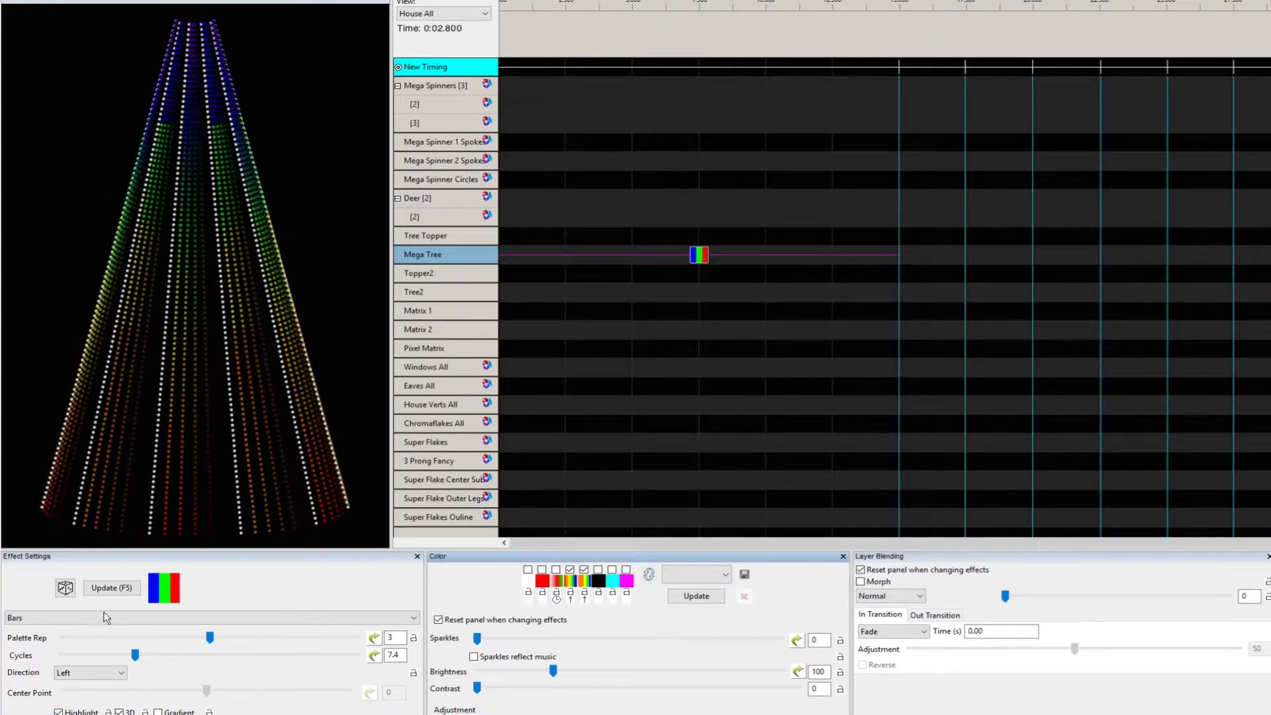
left_click(58, 712)
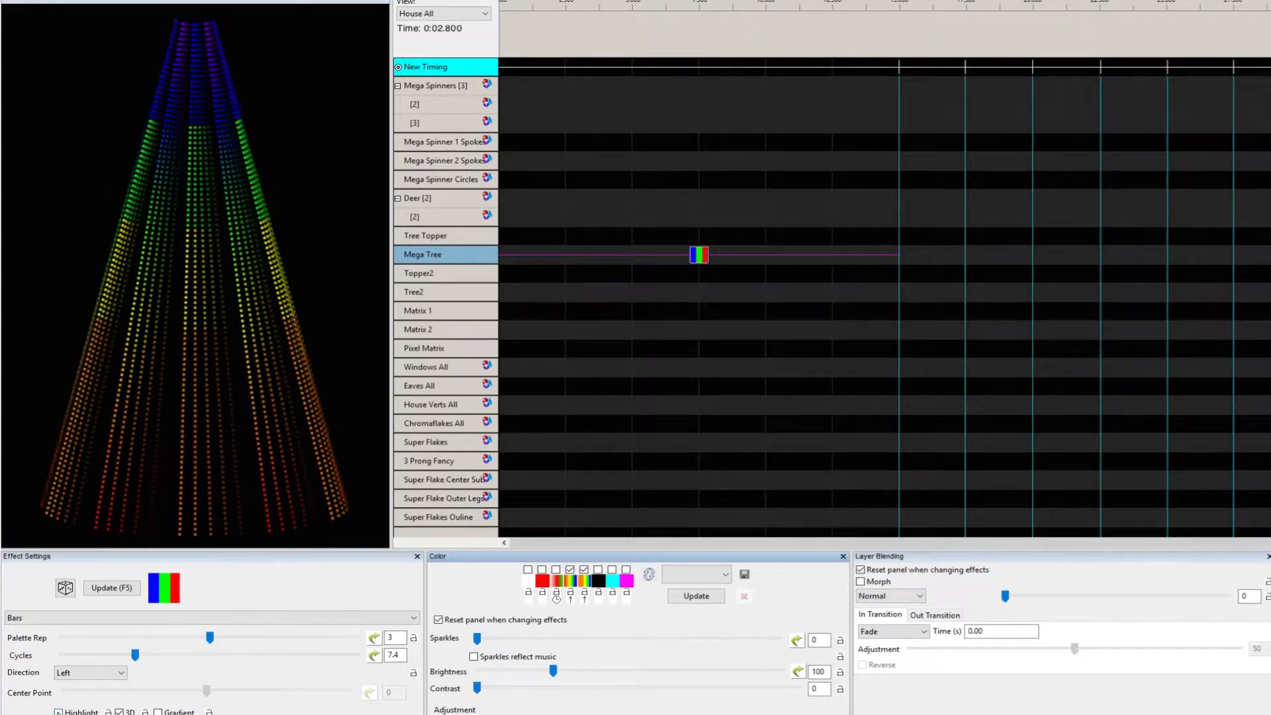
left_click(157, 712)
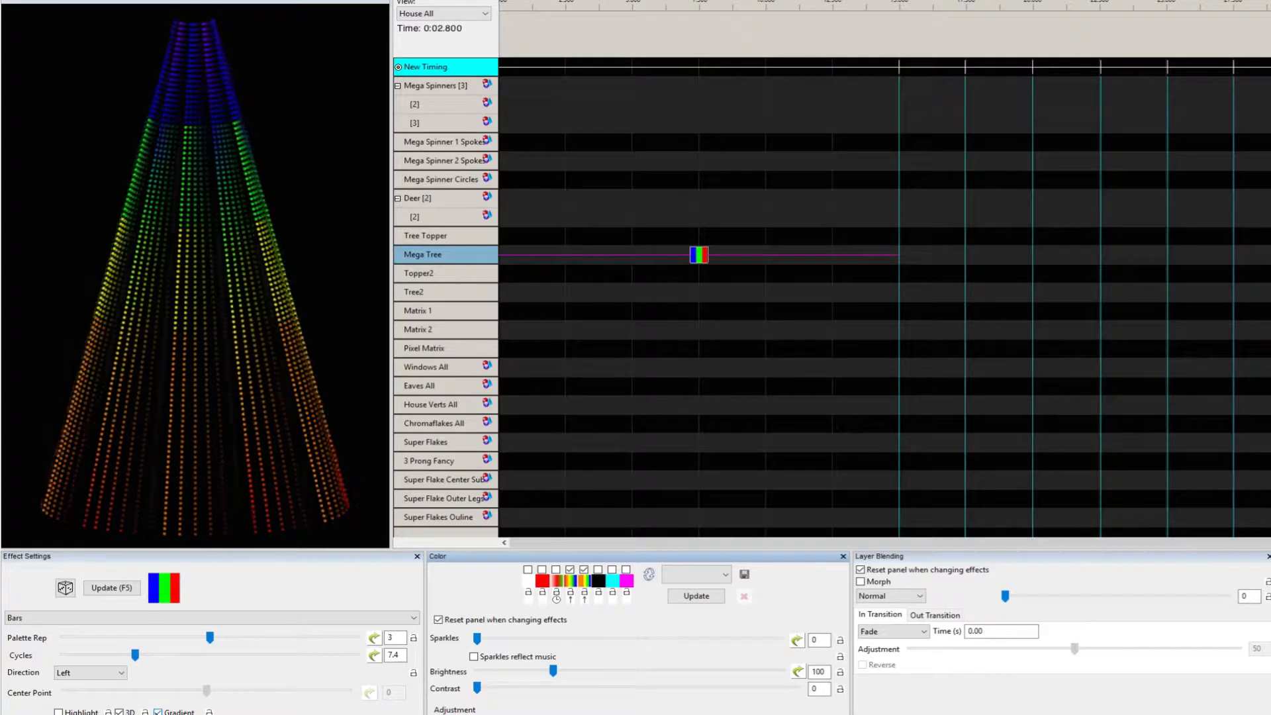
left_click(157, 713)
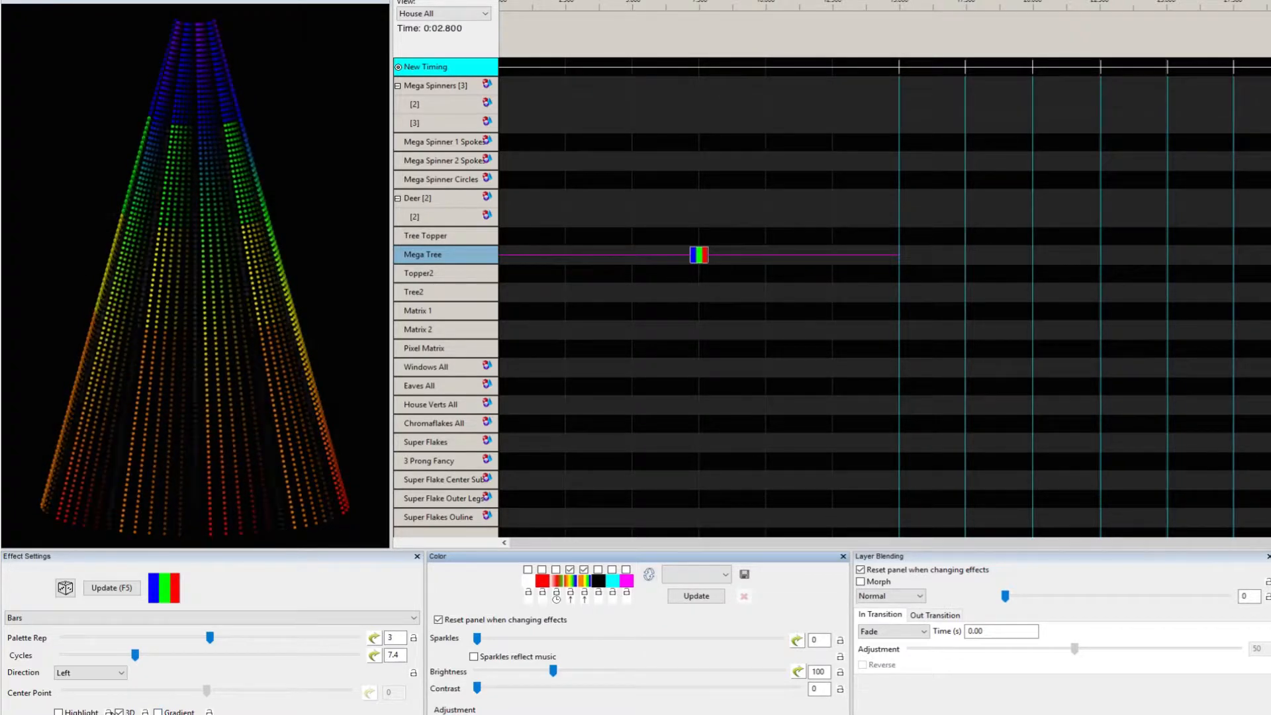
left_click(119, 713)
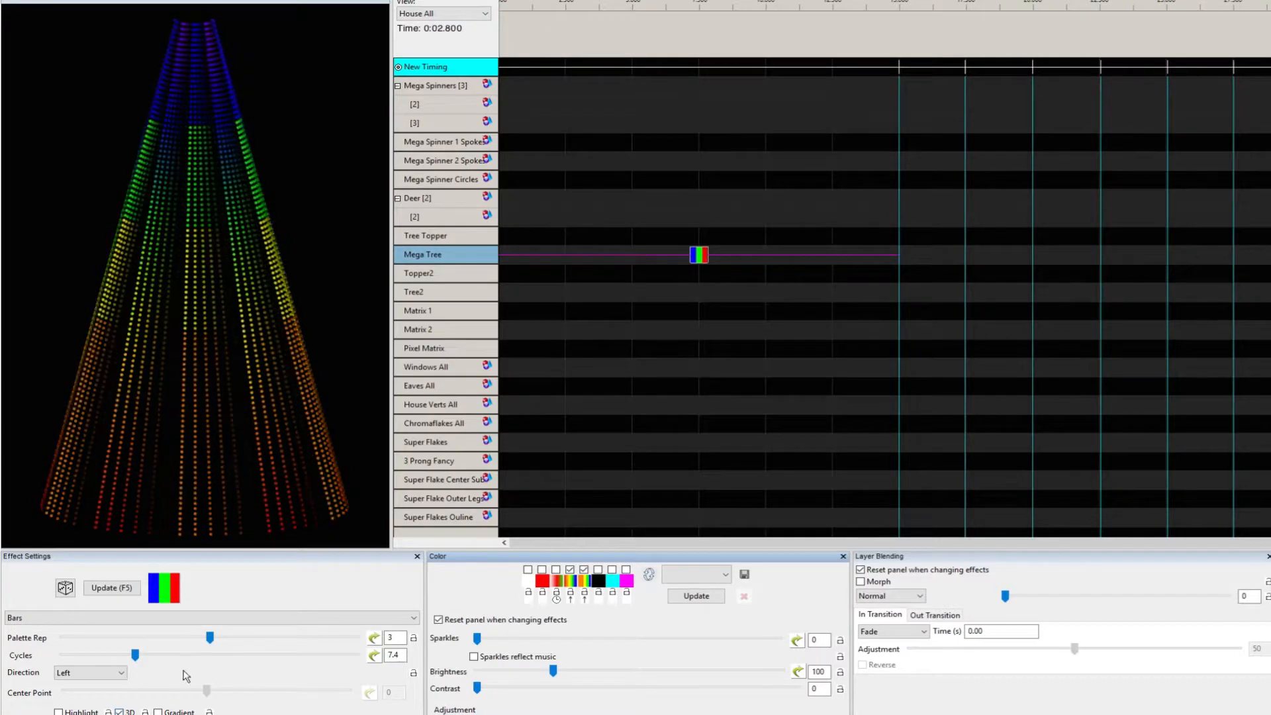
Preview the H-expand direction, set the bars' direction to H-compress, and compare them with Highlight on and off.
left_click(99, 673)
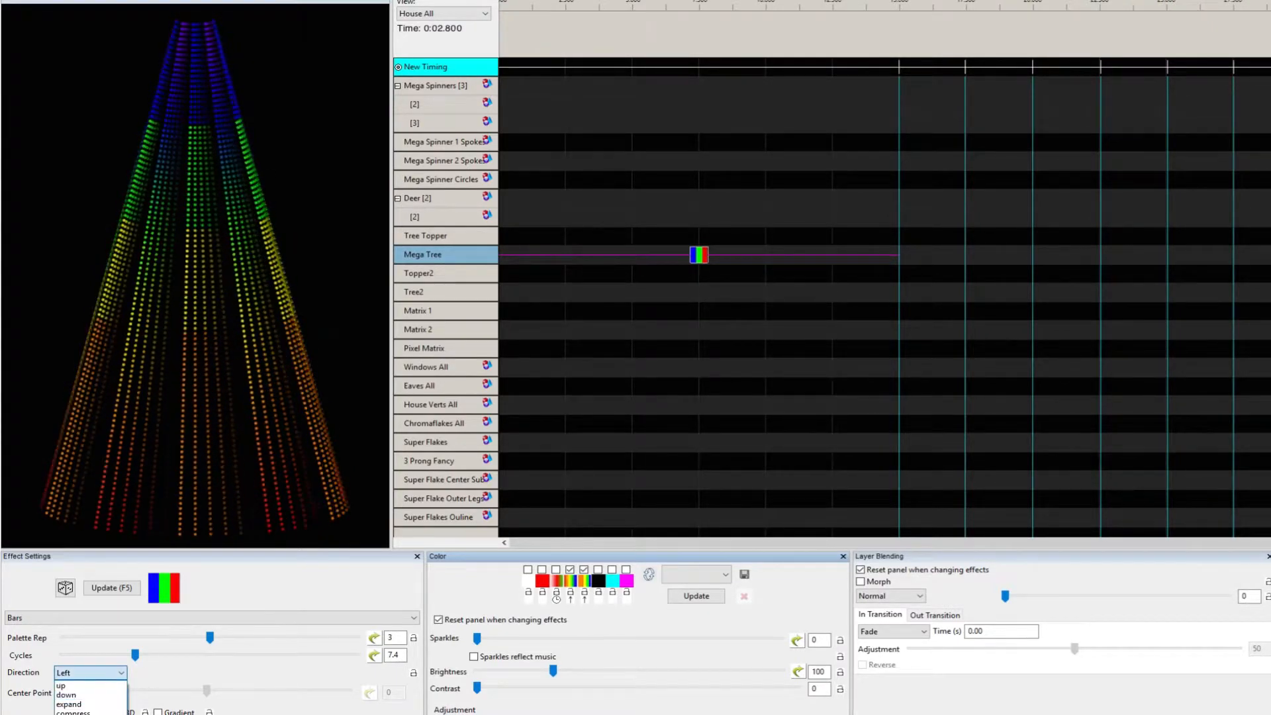
left_click(86, 714)
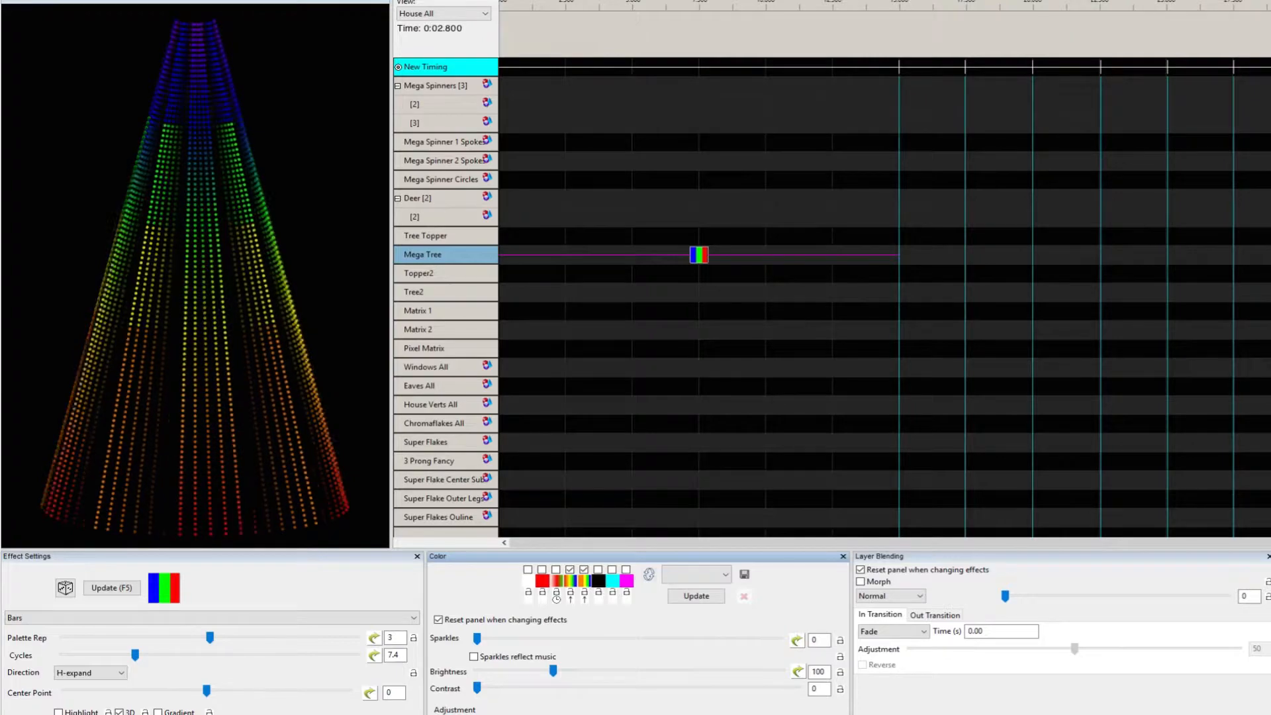
left_click(99, 673)
left_click(113, 712)
left_click(58, 712)
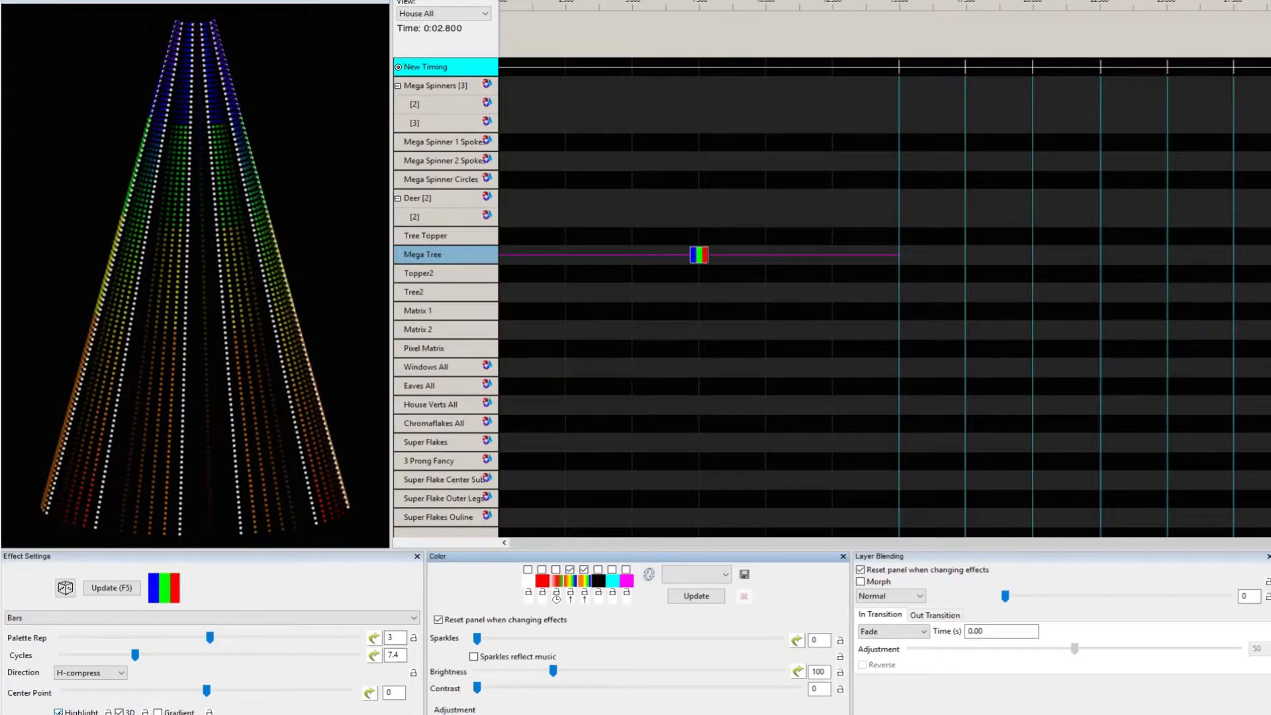
left_click(58, 713)
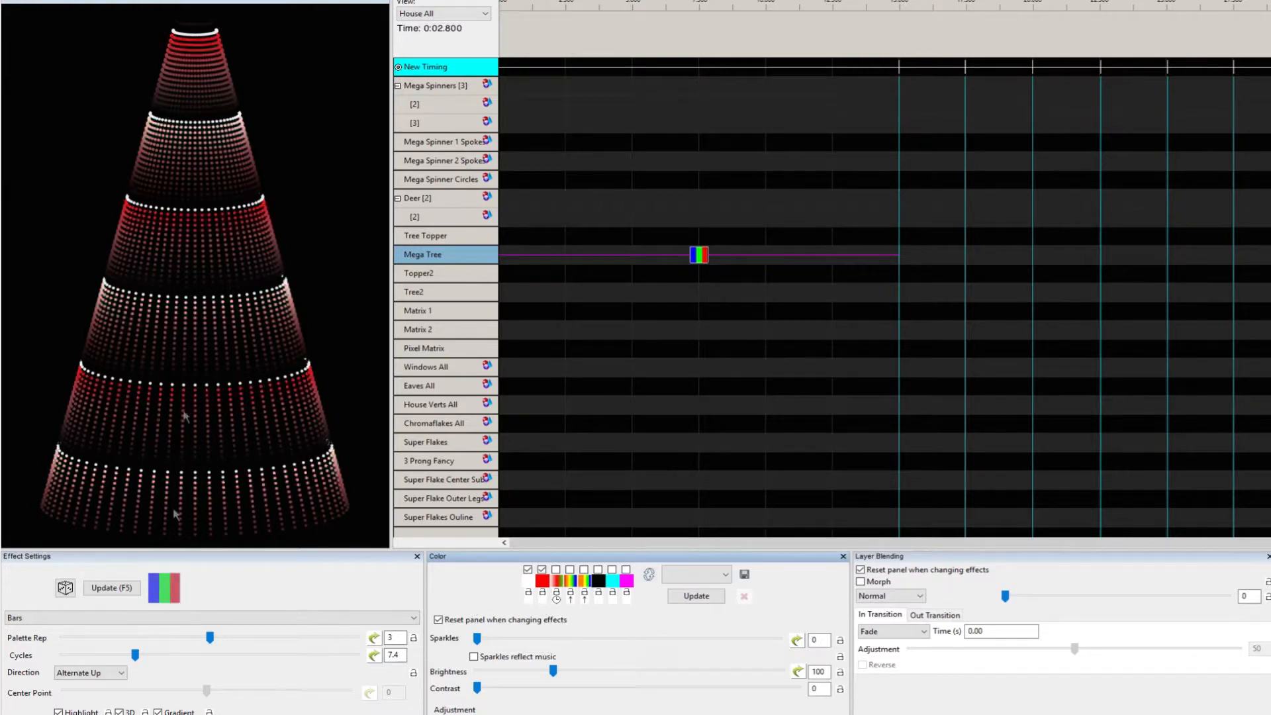
Compare the red and white Alternate Up bars with 3D and Highlight toggled, and turn off Gradient.
left_click(120, 711)
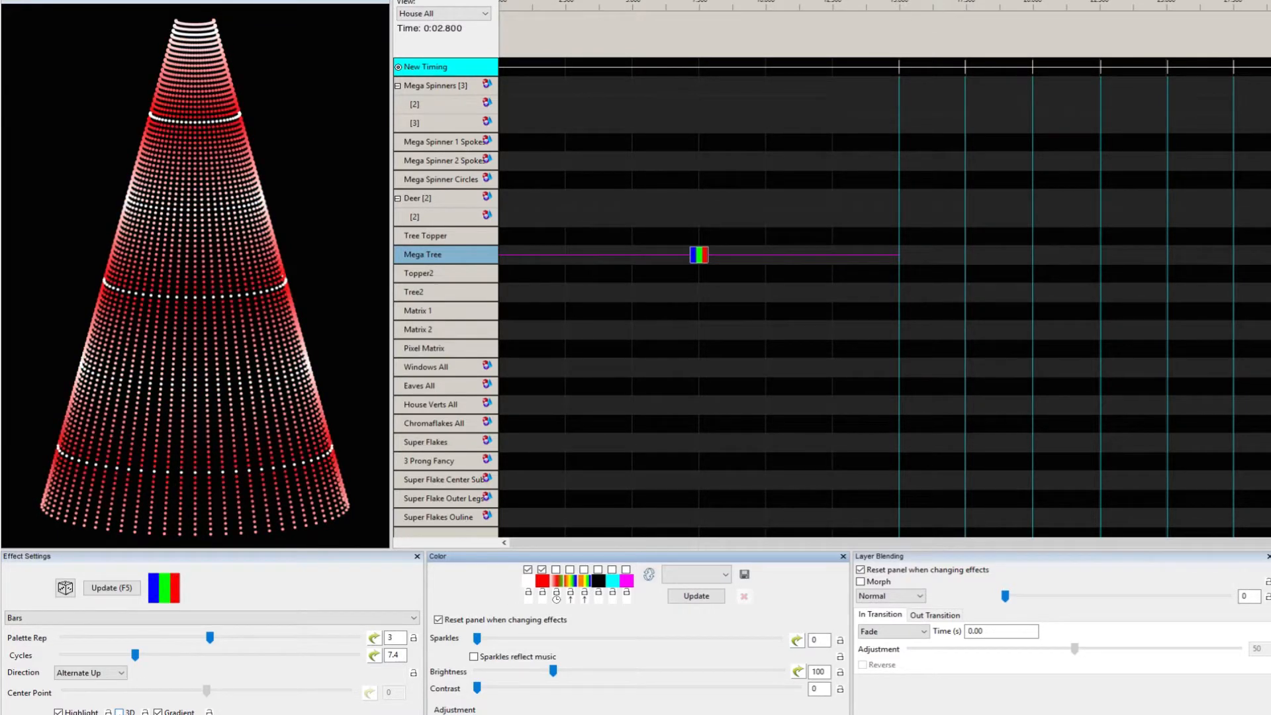
left_click(120, 712)
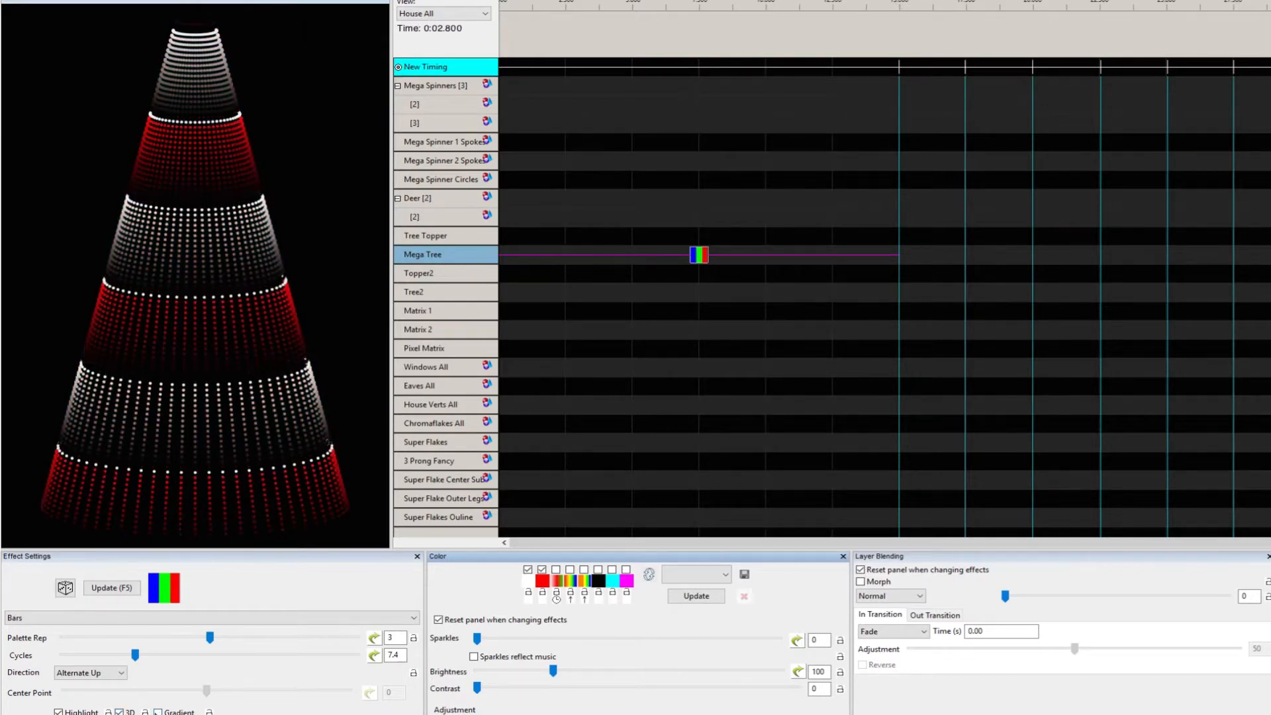
left_click(58, 712)
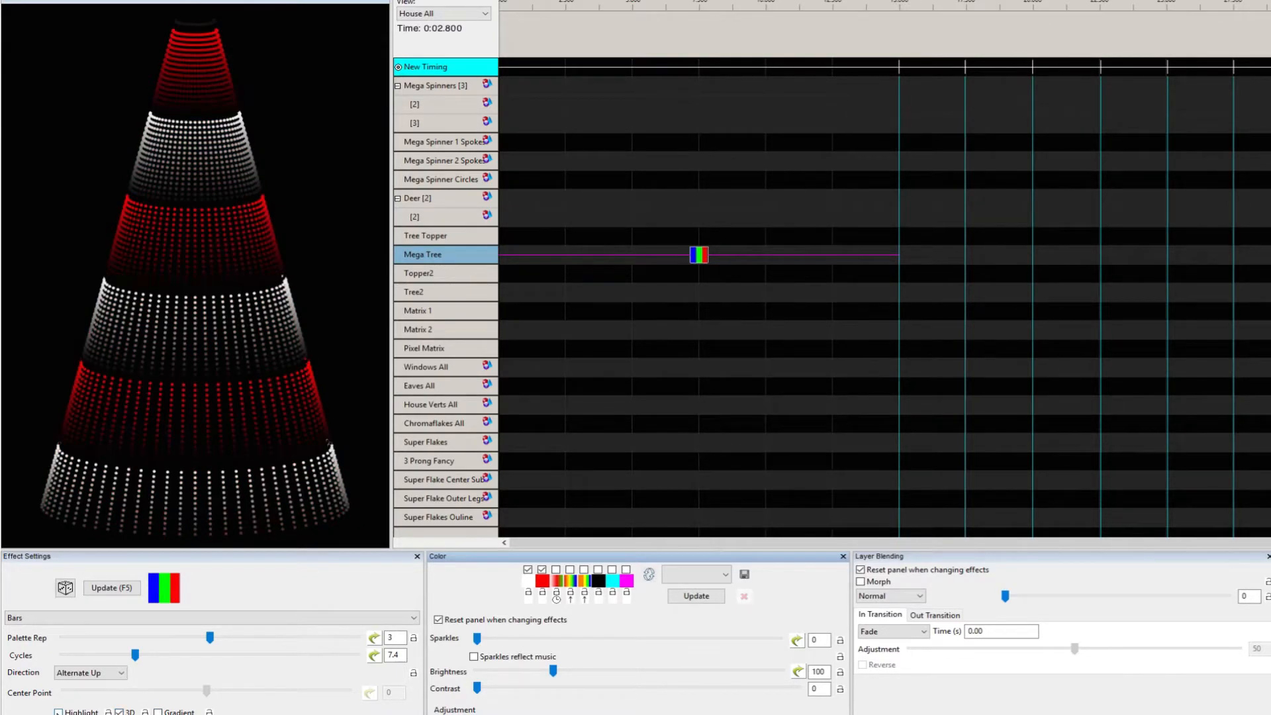
Preview the Alternate Left direction for the bars and set the direction to compress.
left_click(89, 673)
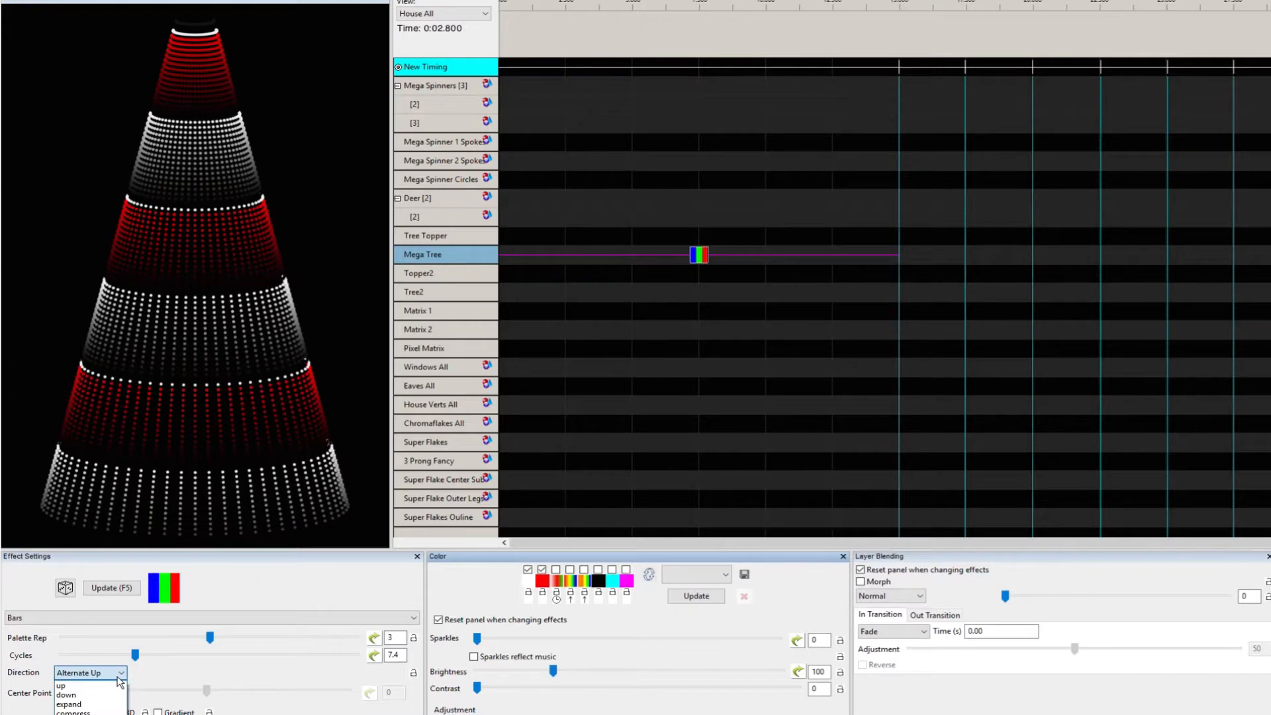
left_click(89, 714)
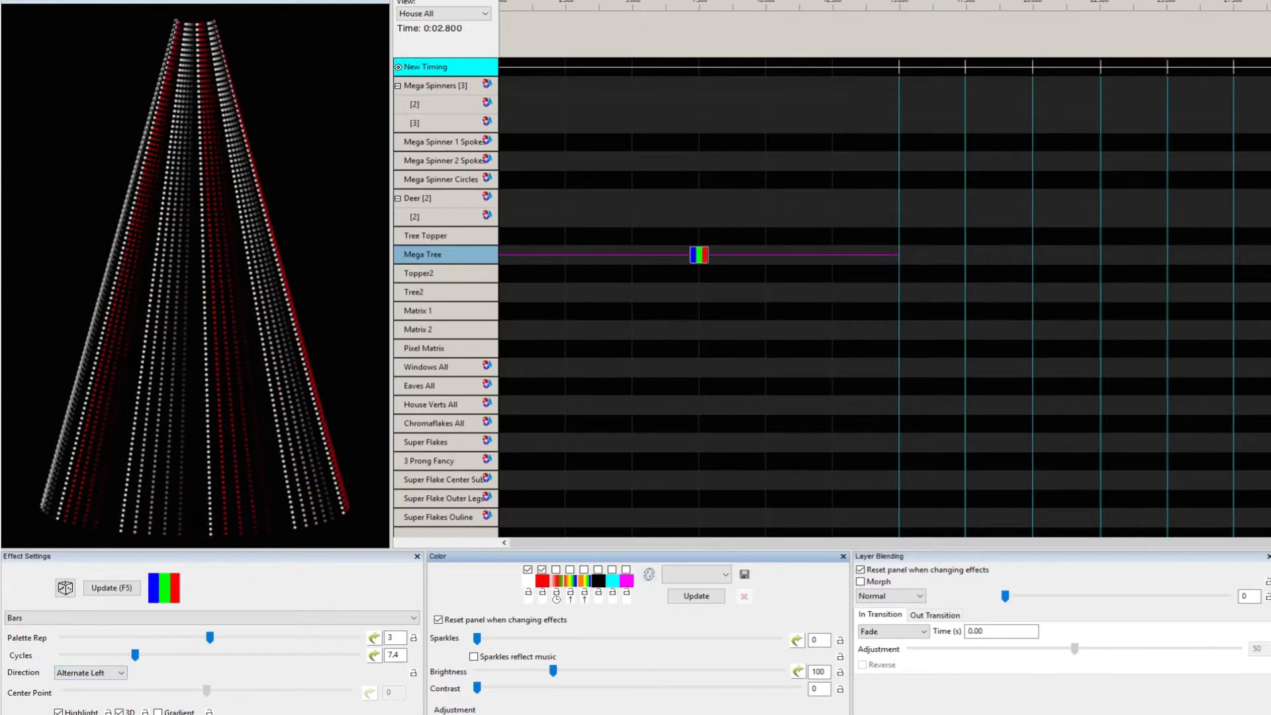
left_click(119, 674)
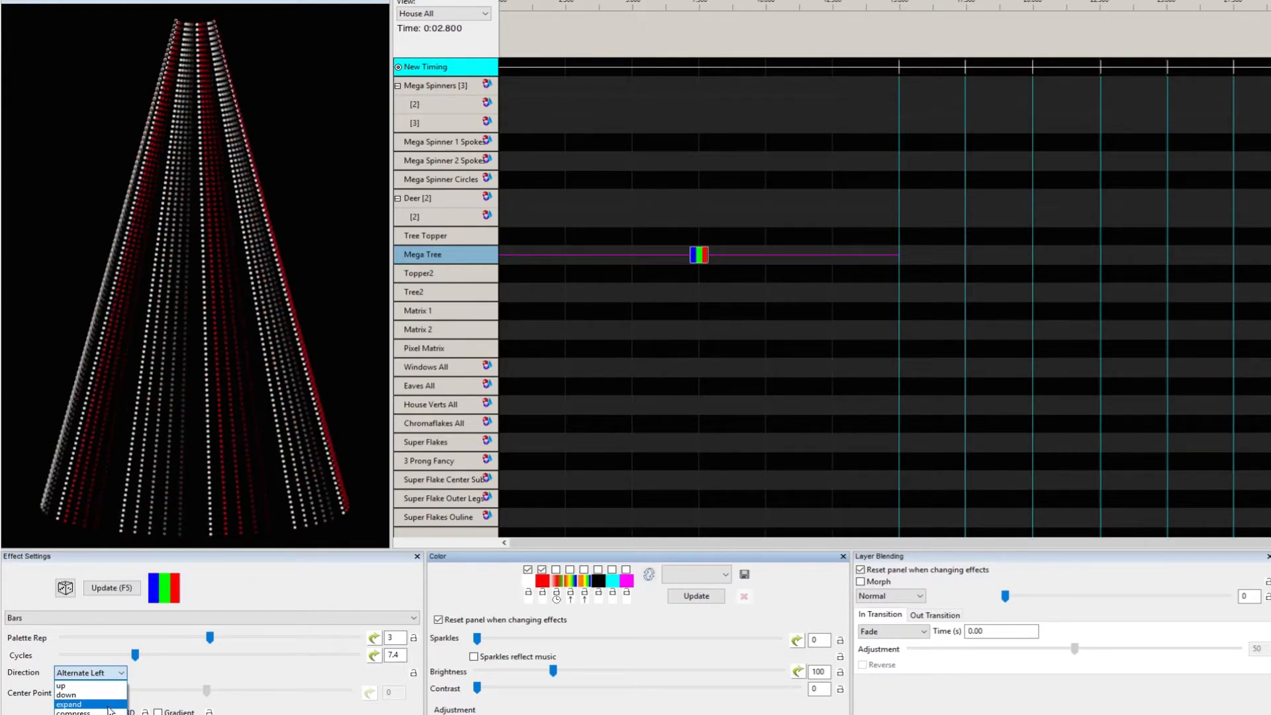
left_click(110, 712)
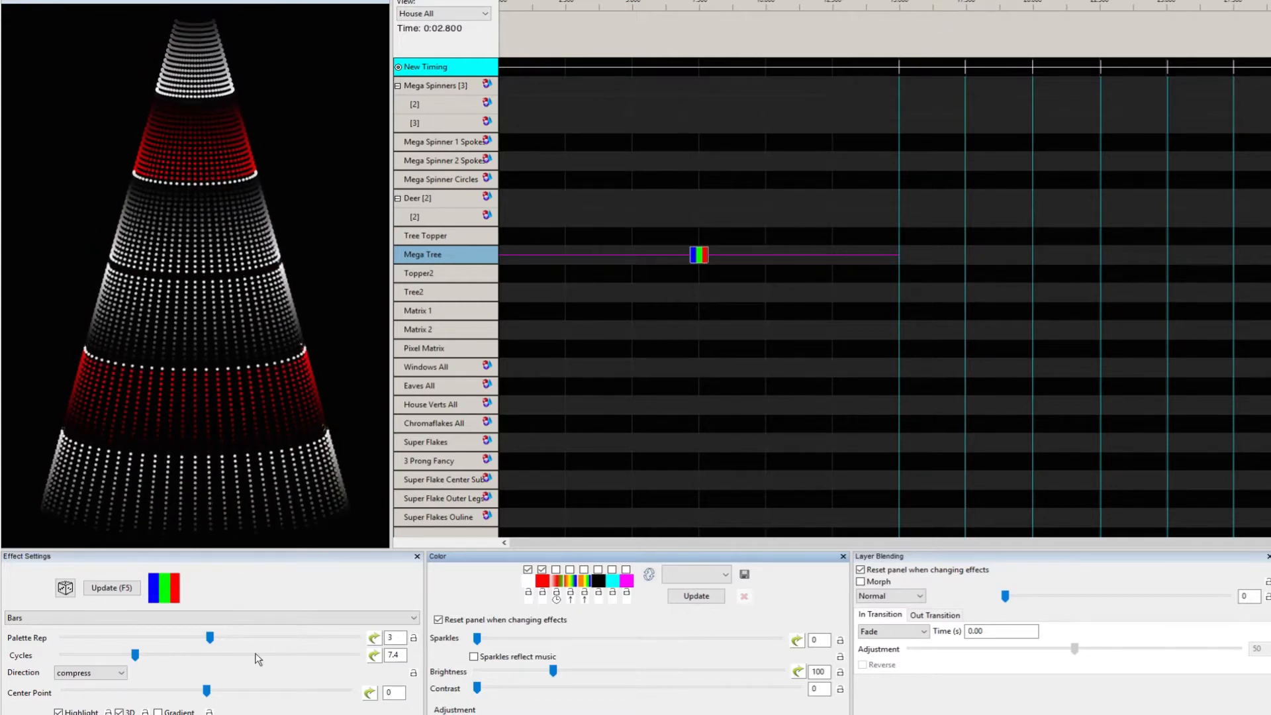
Preview magenta in the bars and change the active swatches to white, black and cyan.
left_click(612, 570)
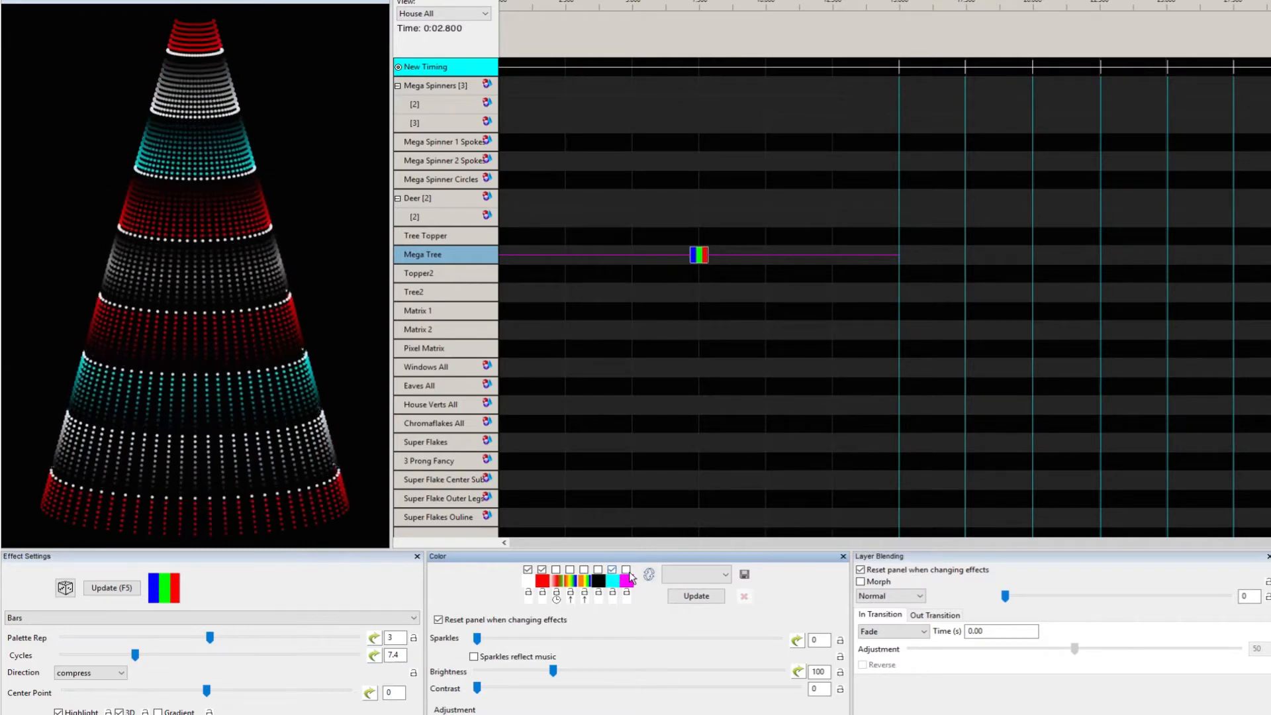
left_click(627, 571)
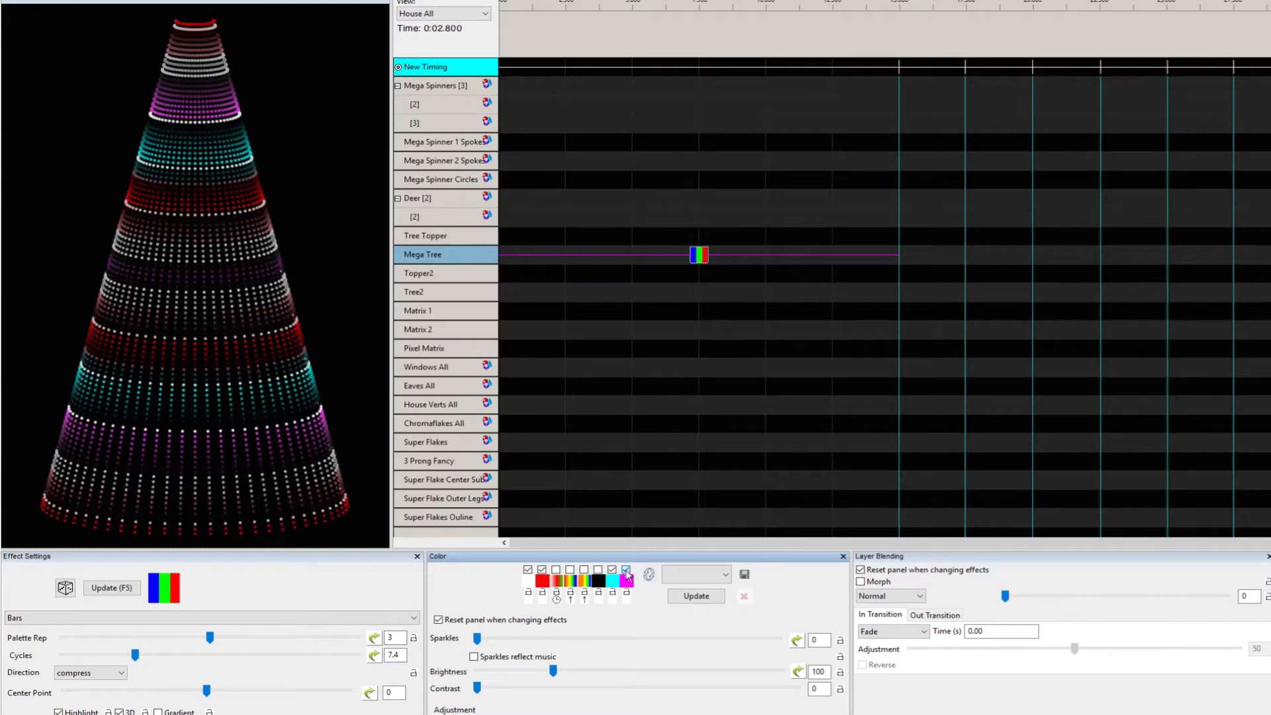
left_click(627, 571)
left_click(598, 571)
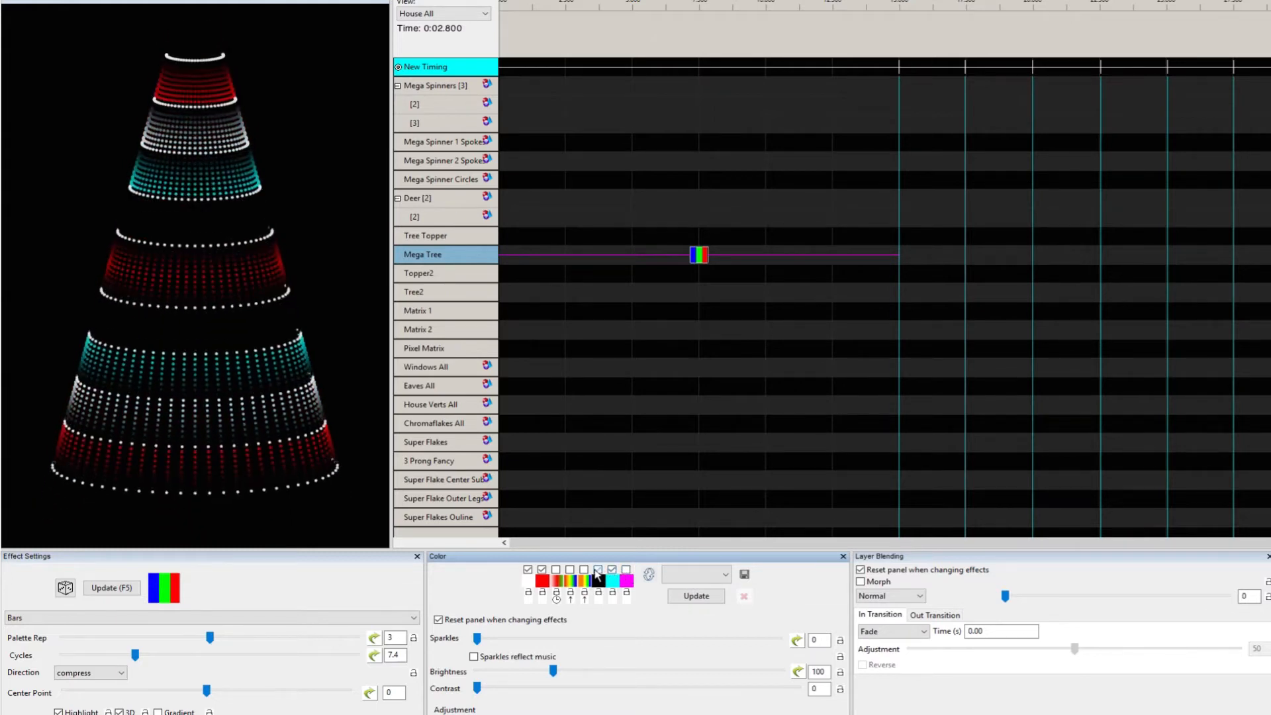
left_click(542, 571)
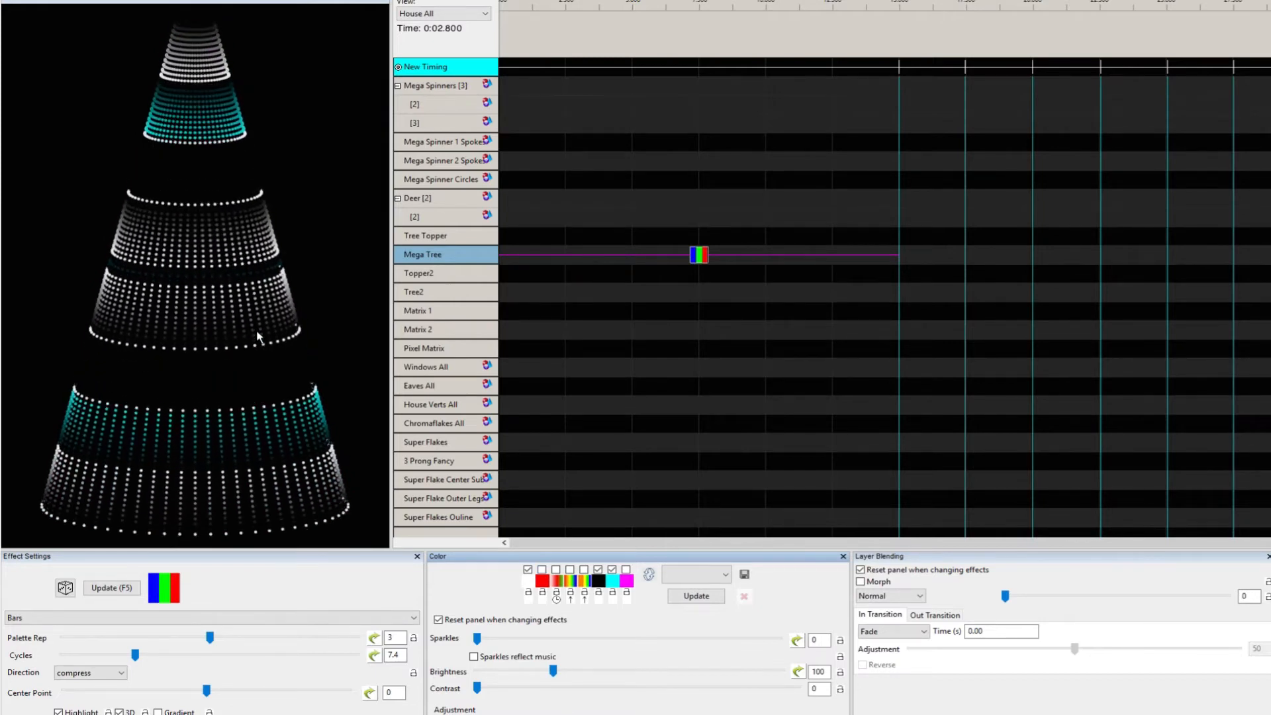
Replace the active black and cyan swatches with the smooth rainbow and banded ones beside white, and toggle Gradient.
left_click(585, 570)
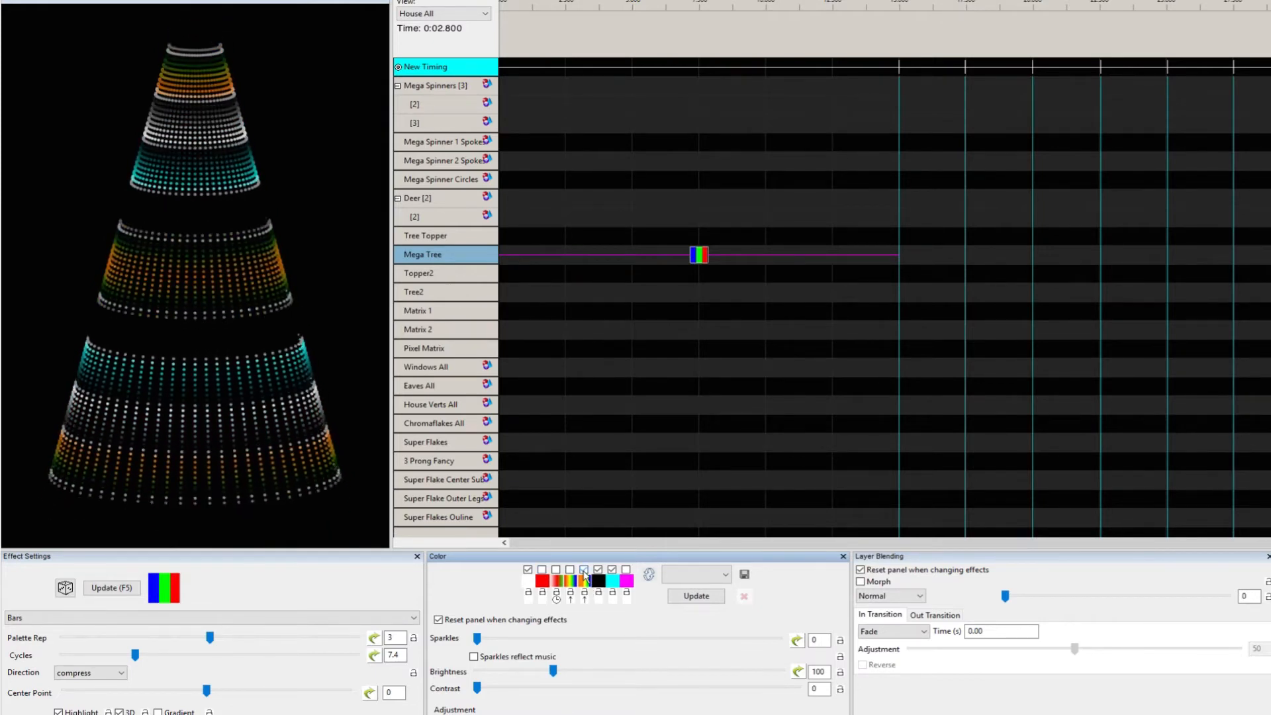
left_click(584, 580)
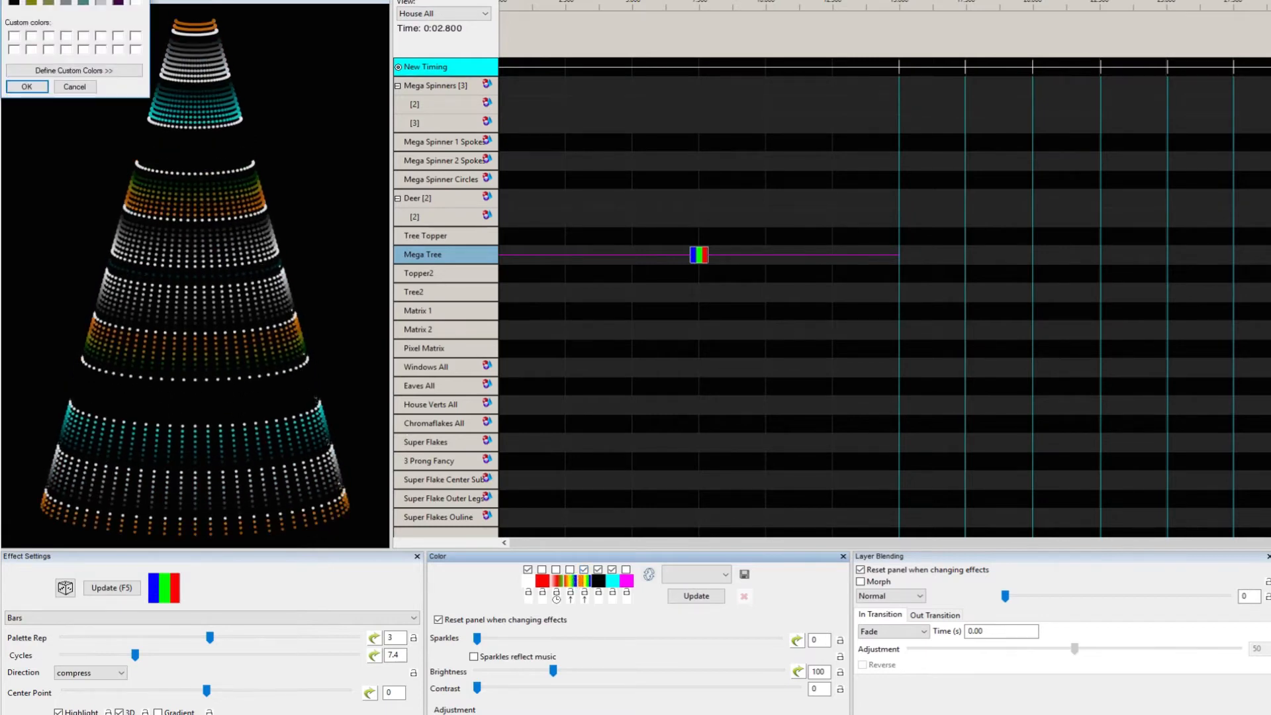
left_click(74, 87)
left_click(570, 570)
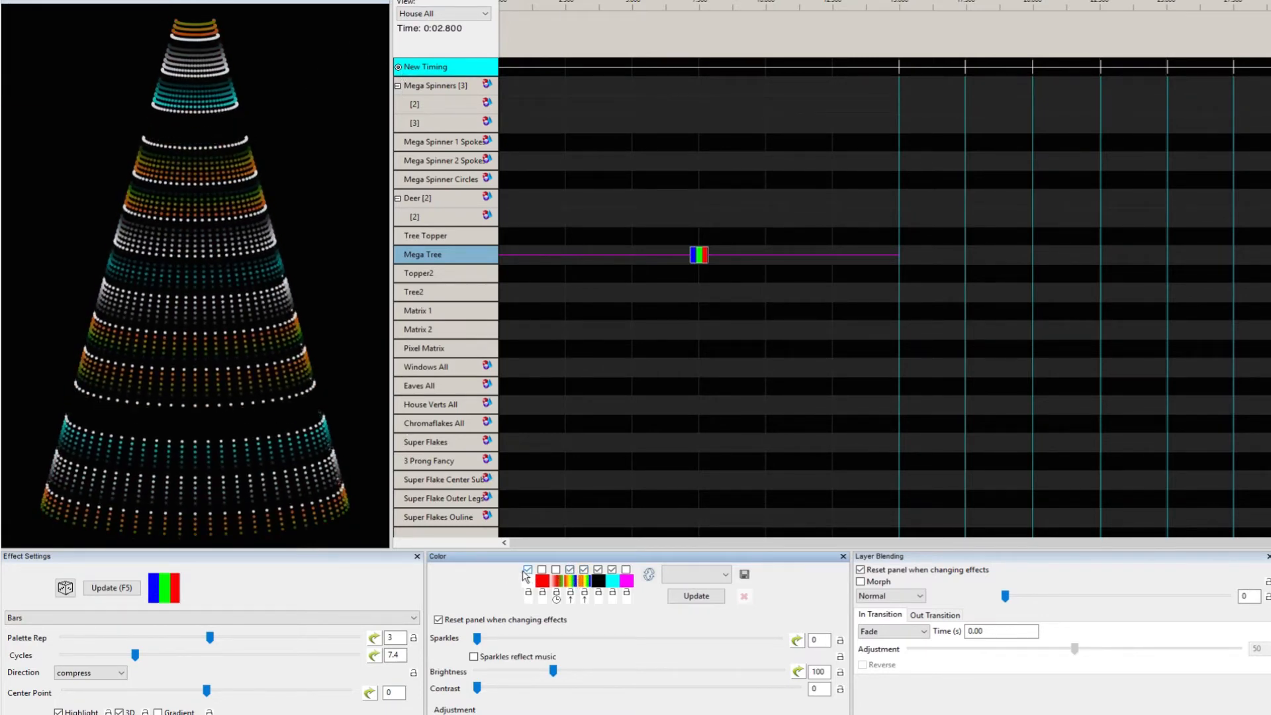
left_click(598, 570)
left_click(612, 569)
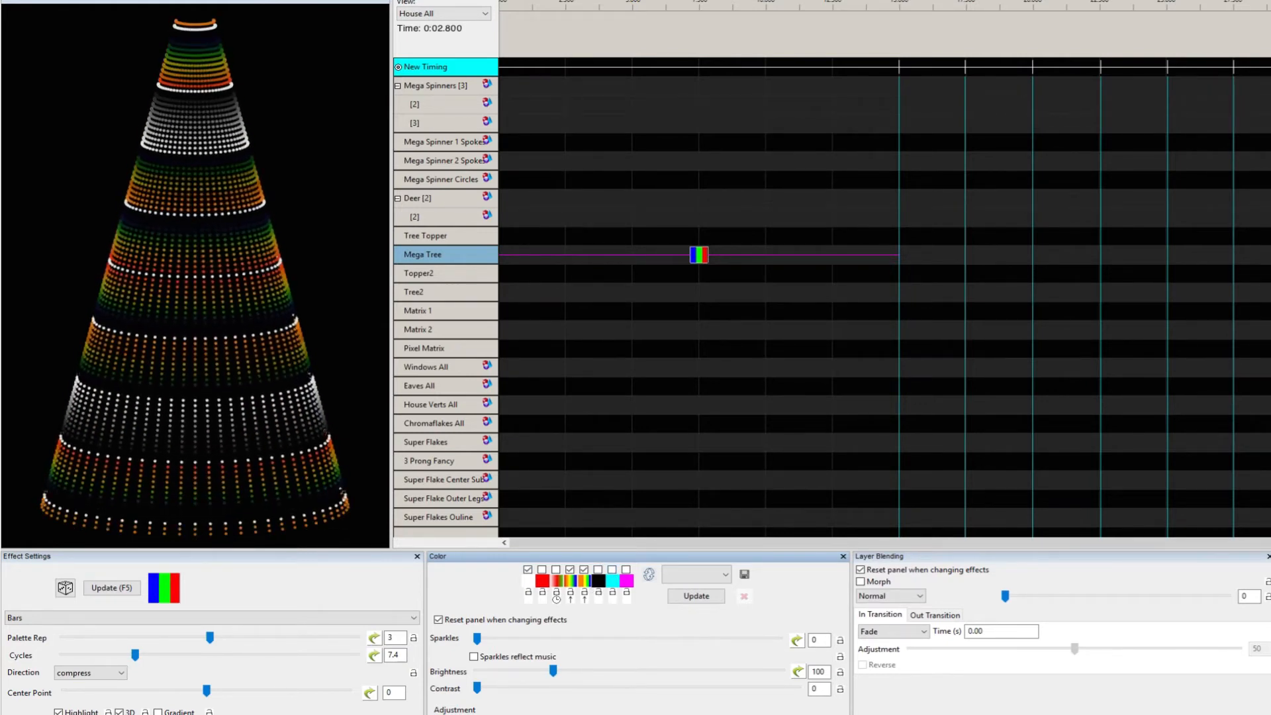
left_click(158, 712)
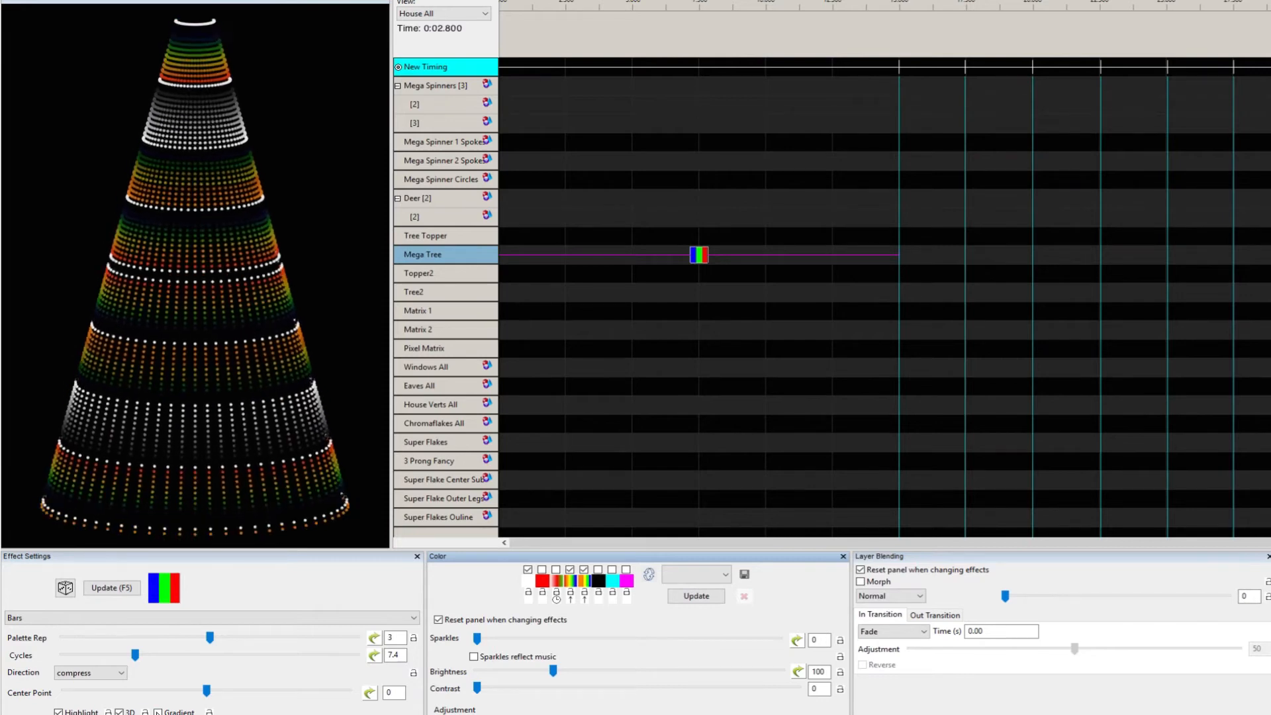